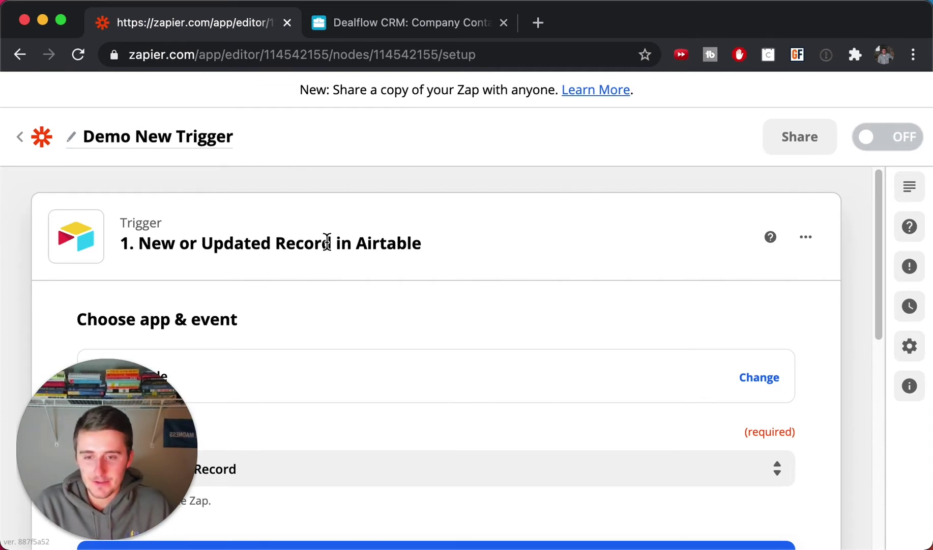
pyautogui.scroll(-1, 327, 242)
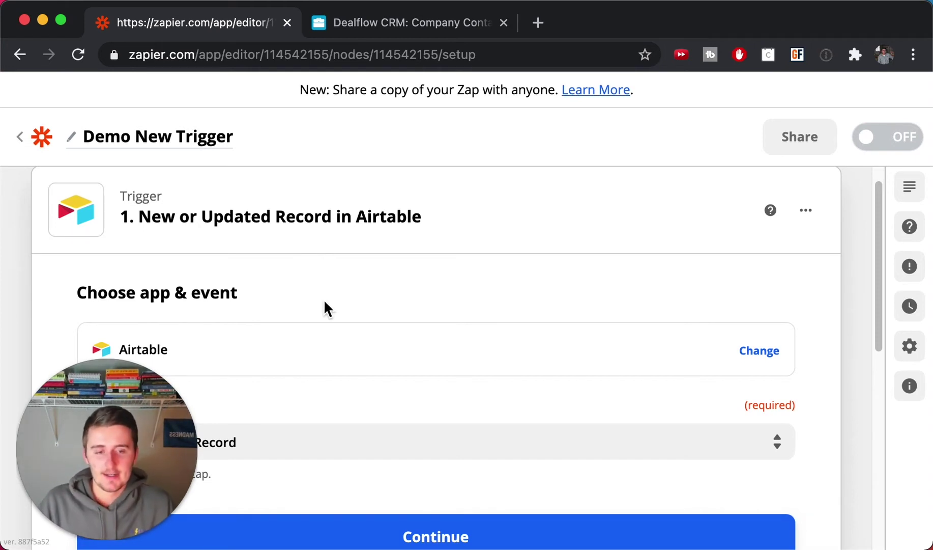
pyautogui.scroll(-1, 325, 301)
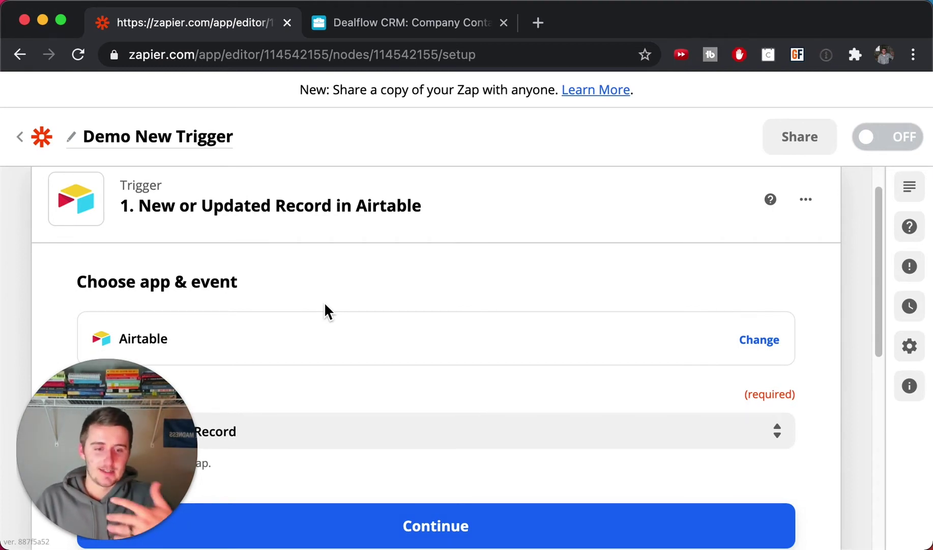
pyautogui.scroll(-4, 312, 316)
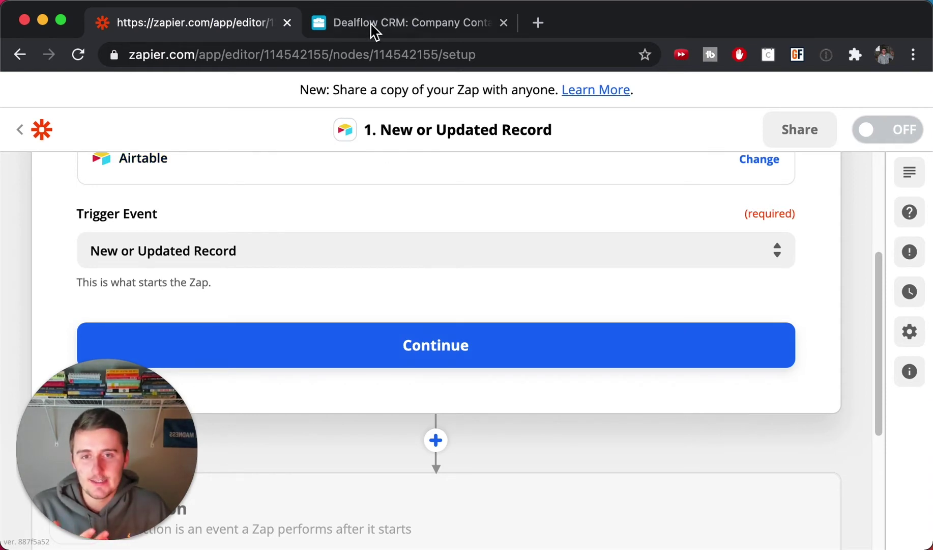
# In Airtable's Company Contacts table, hide the views sidebar and narrow the Picture column
pyautogui.click(385, 31)
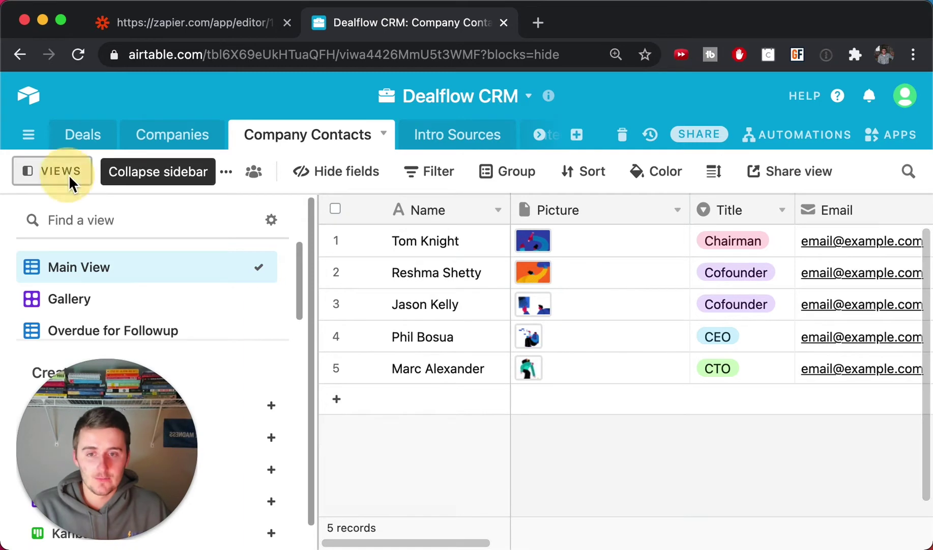
pyautogui.click(53, 171)
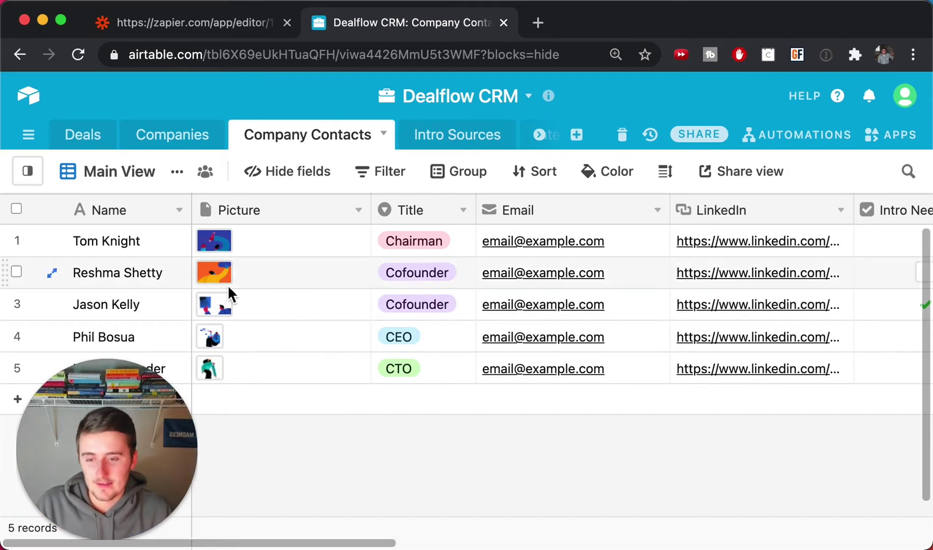
pyautogui.moveTo(367, 203); pyautogui.dragTo(297, 208)
# Back in Zapier, confirm the Airtable New or Updated Record event and the Airtable account
pyautogui.click(202, 31)
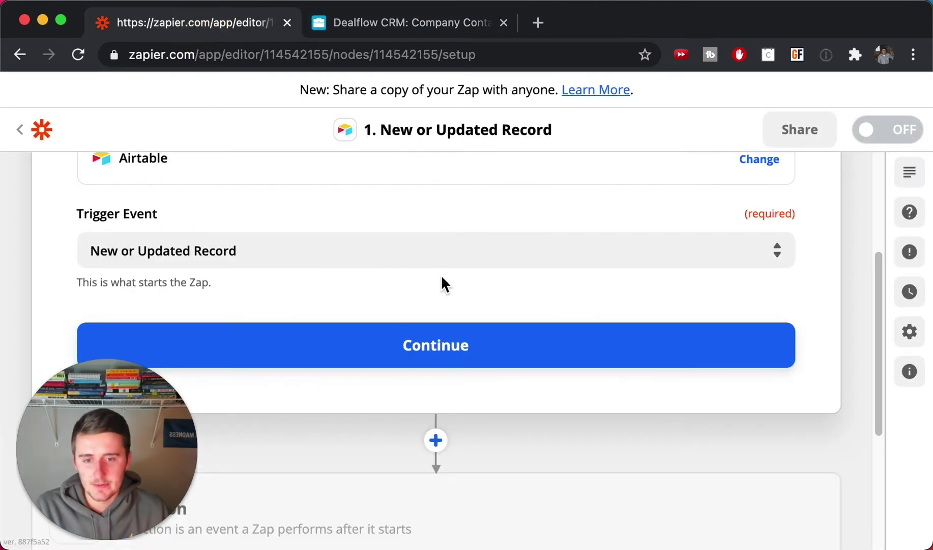
pyautogui.scroll(5, 354, 260)
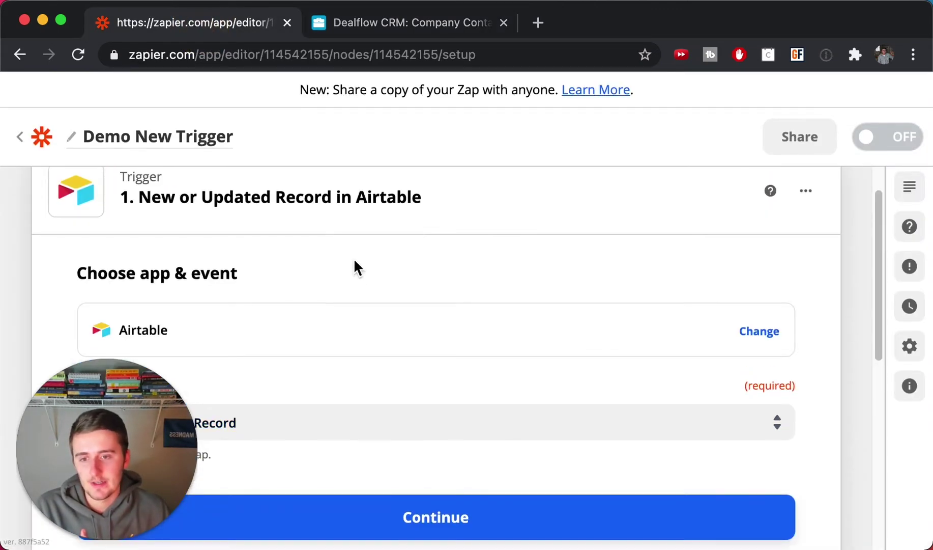
pyautogui.scroll(-4, 356, 262)
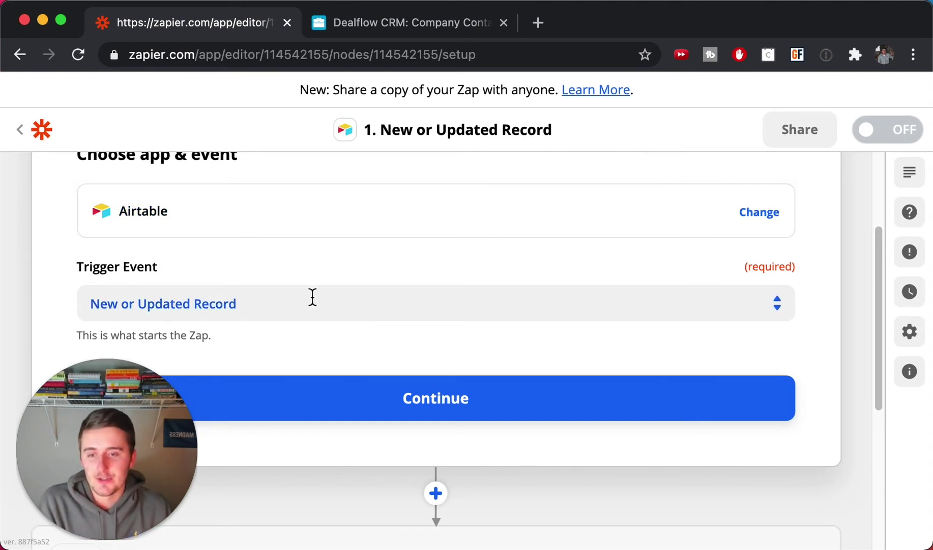
pyautogui.click(347, 414)
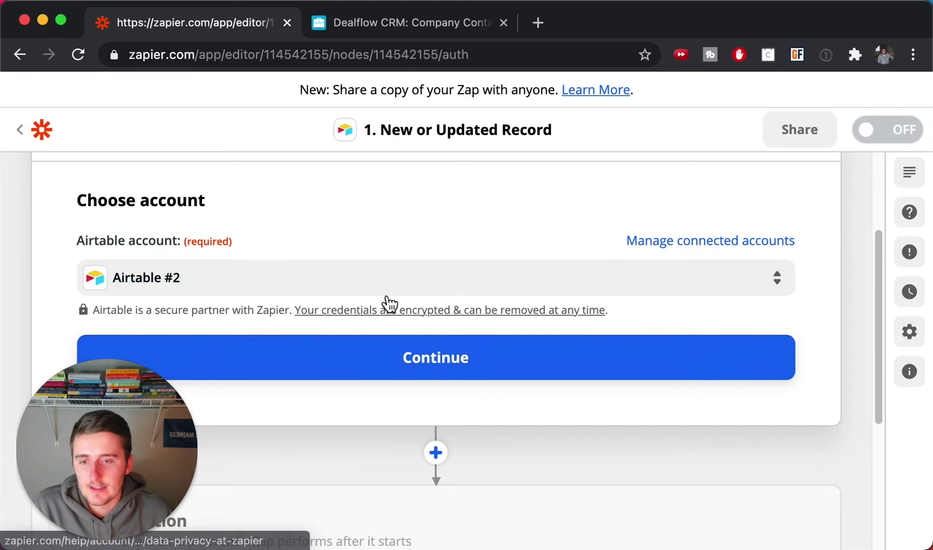
pyautogui.click(269, 357)
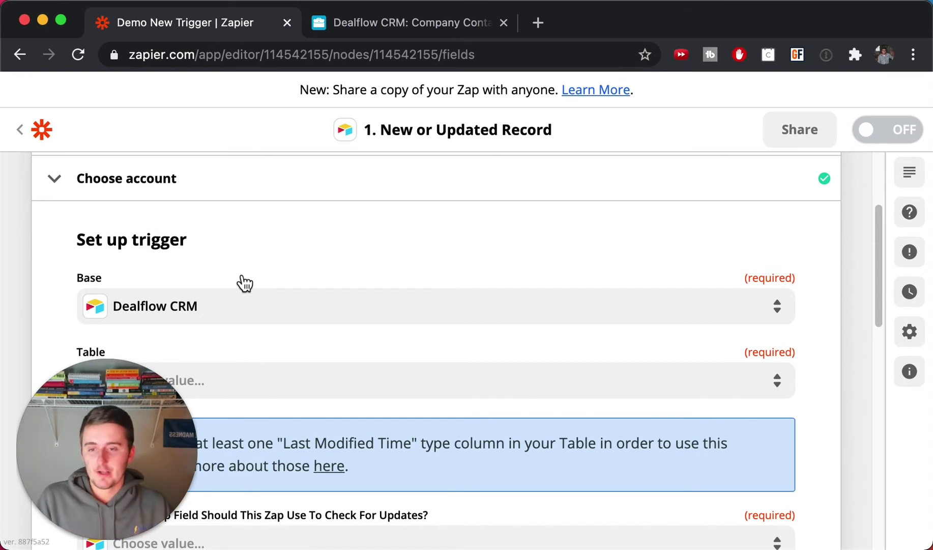
# Review the trigger setup fields with Dealflow CRM as the base, then check Airtable for a timestamp column
pyautogui.scroll(-1, 245, 283)
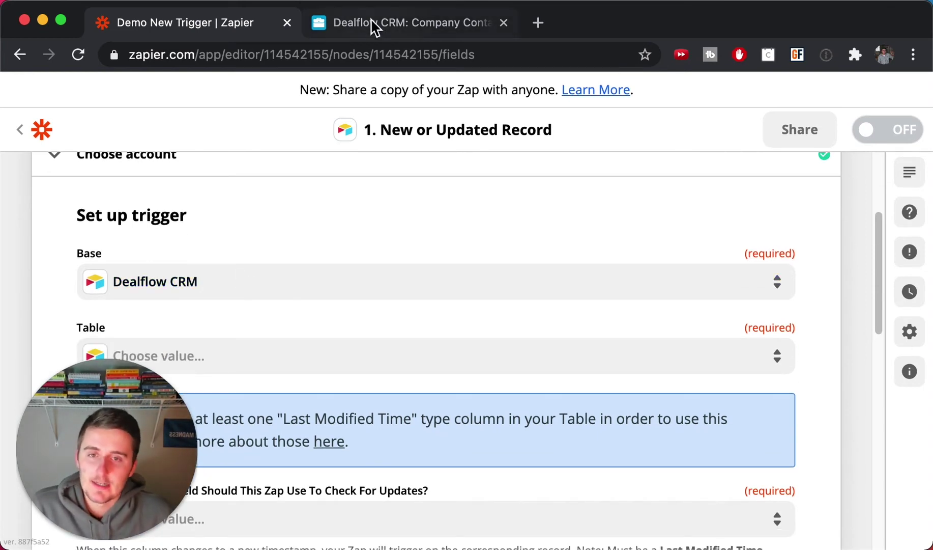
pyautogui.scroll(-6, 339, 303)
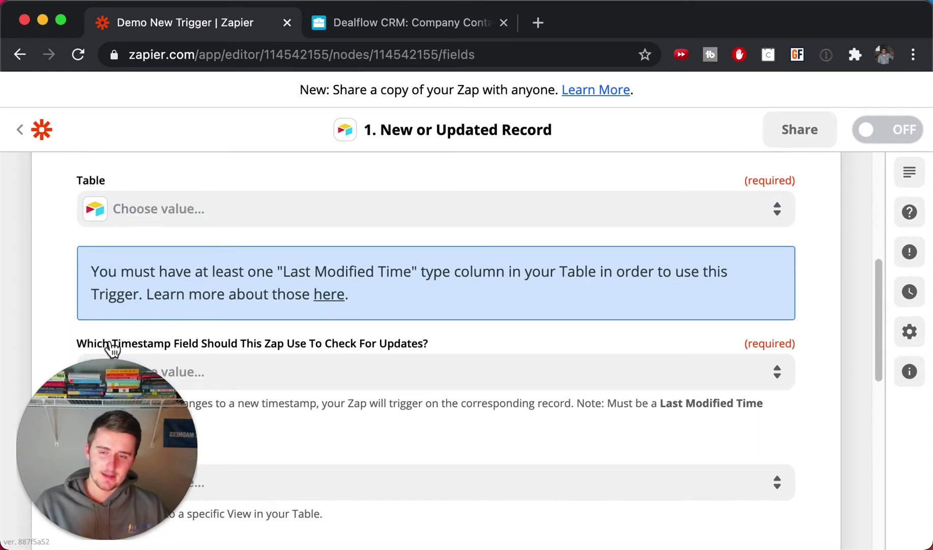
pyautogui.scroll(-2, 270, 356)
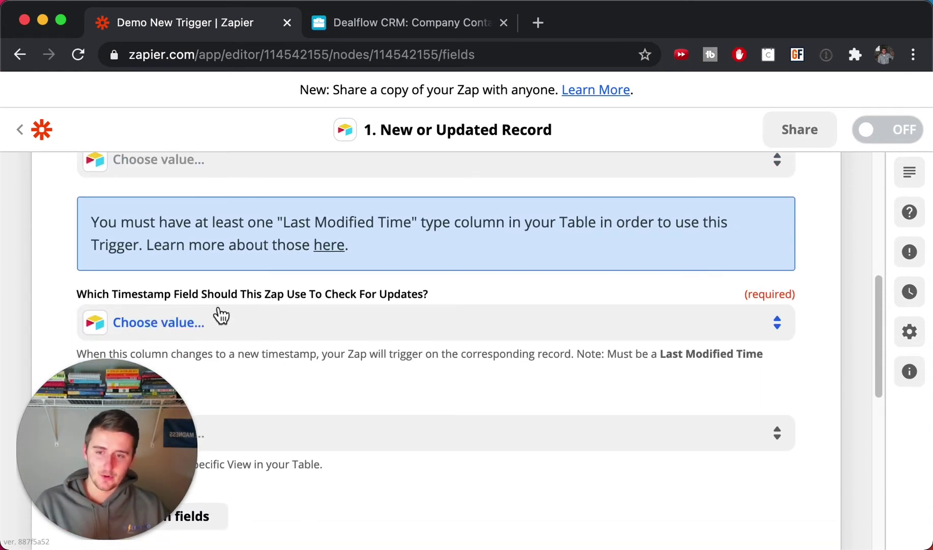
pyautogui.scroll(-3, 221, 312)
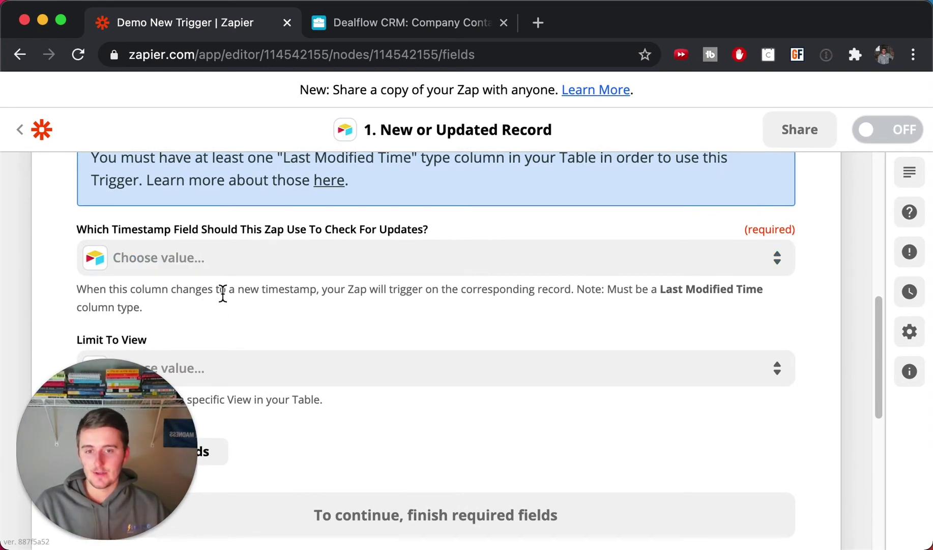
pyautogui.click(395, 31)
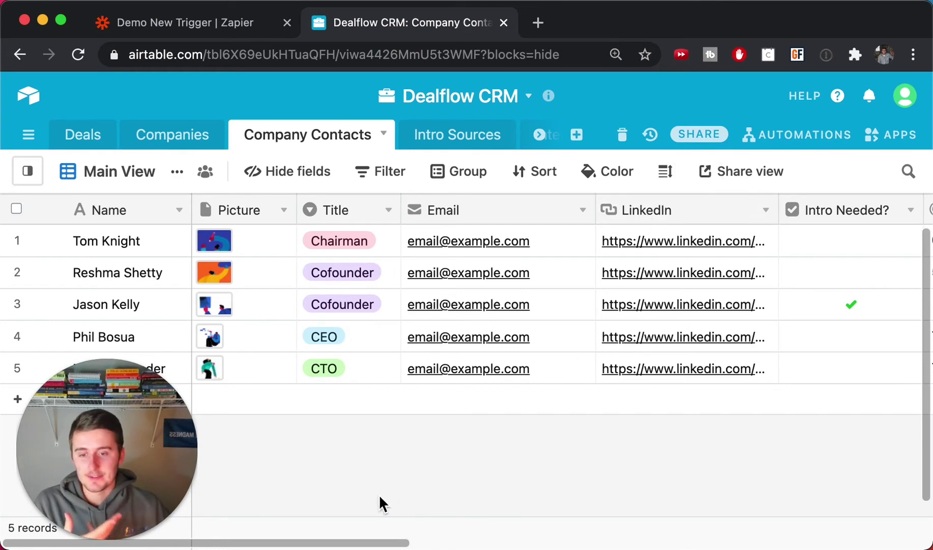
pyautogui.moveTo(348, 543); pyautogui.dragTo(492, 534)
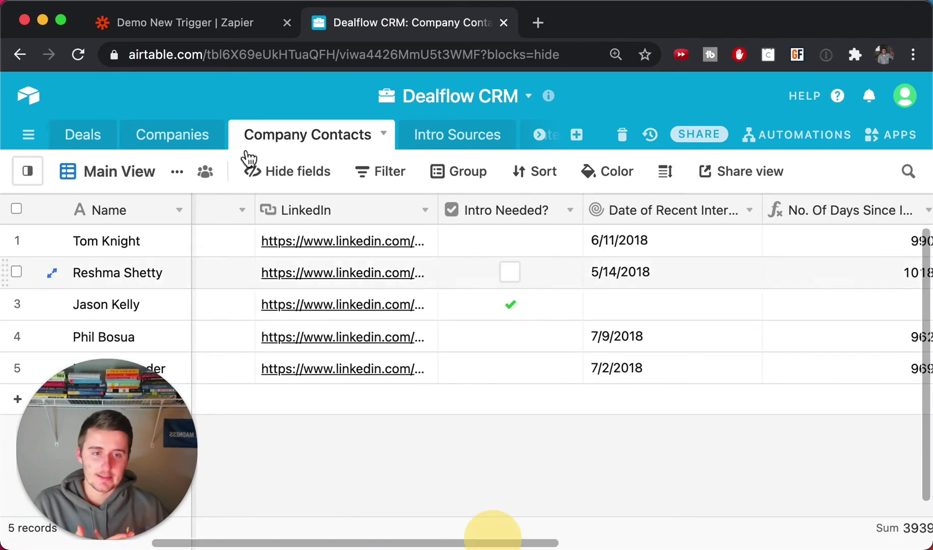
pyautogui.click(217, 32)
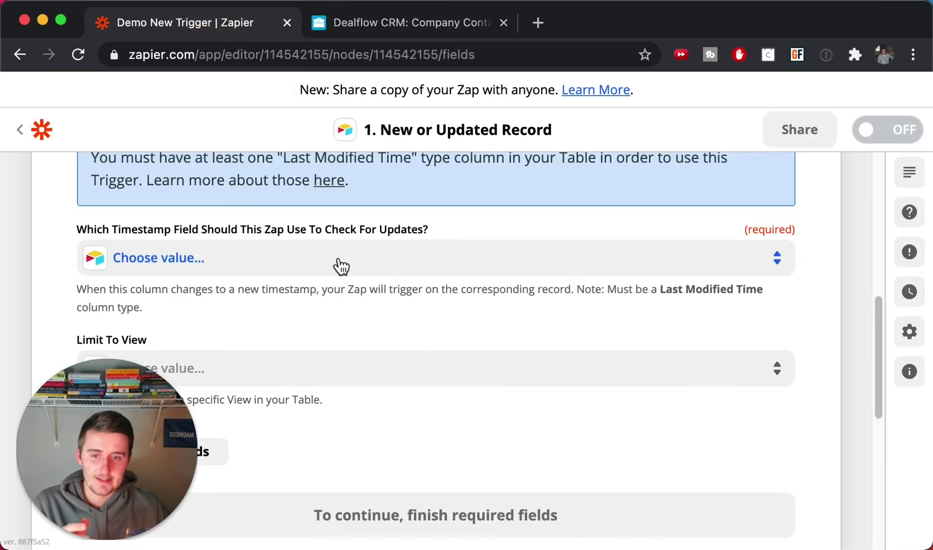
pyautogui.moveTo(660, 291); pyautogui.dragTo(780, 293)
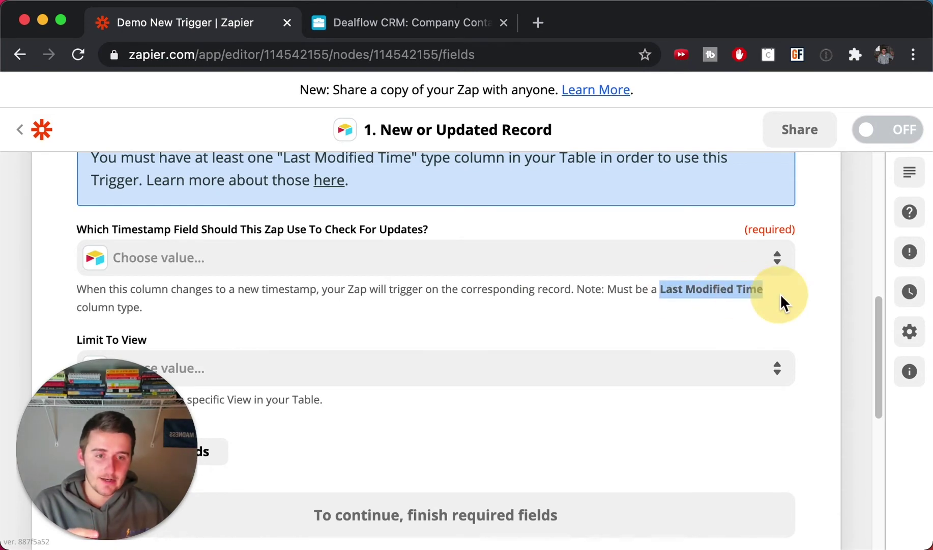
pyautogui.click(456, 36)
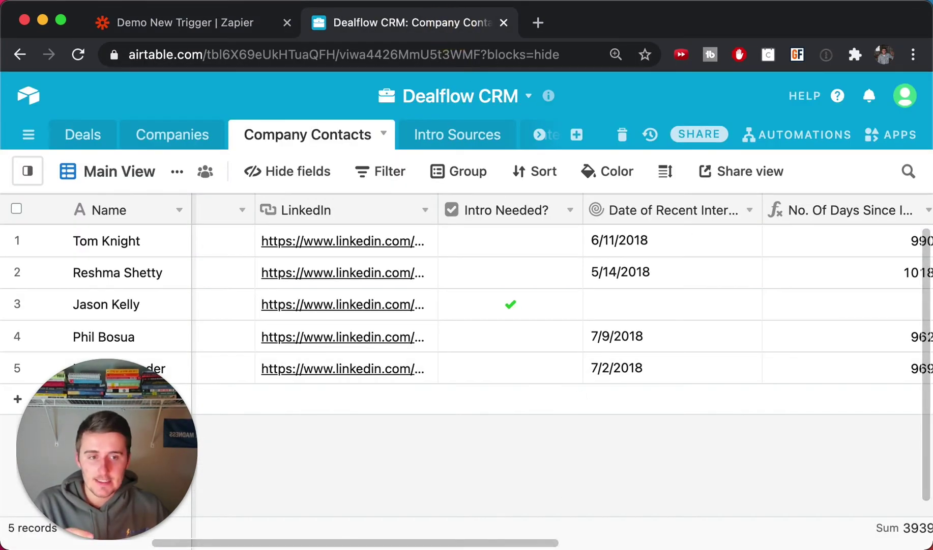
pyautogui.moveTo(477, 543); pyautogui.dragTo(288, 541)
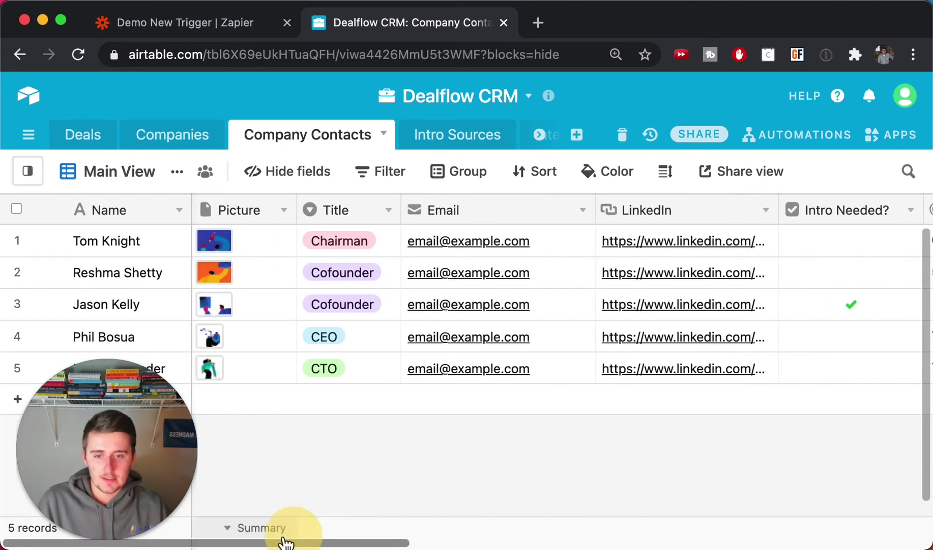
# Add a new Phone number field named Phone to the right of Title
pyautogui.rightClick(346, 204)
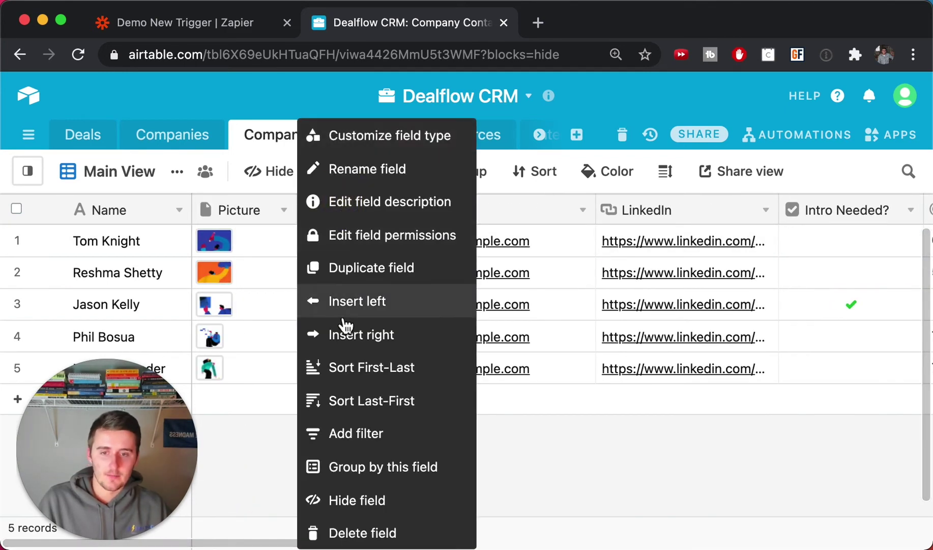
pyautogui.click(373, 336)
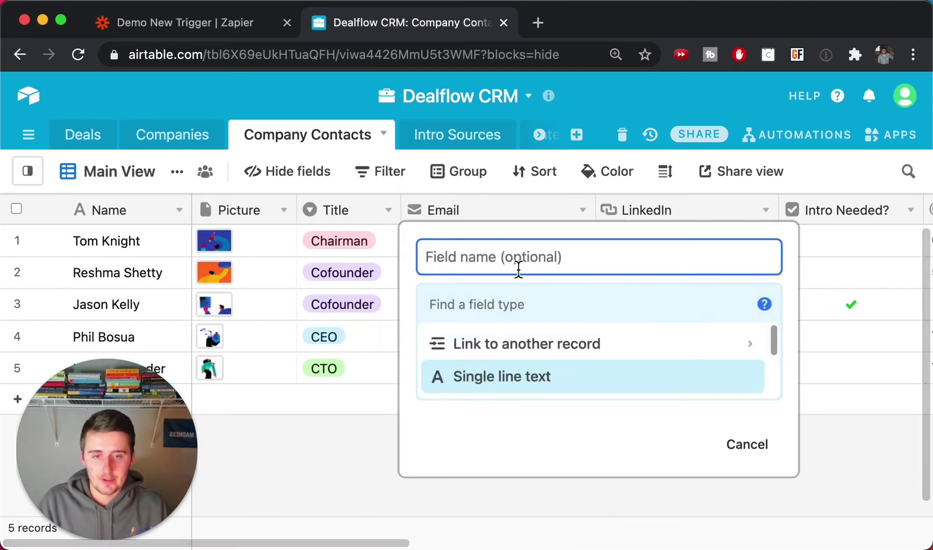
pyautogui.scroll(-1, 525, 377)
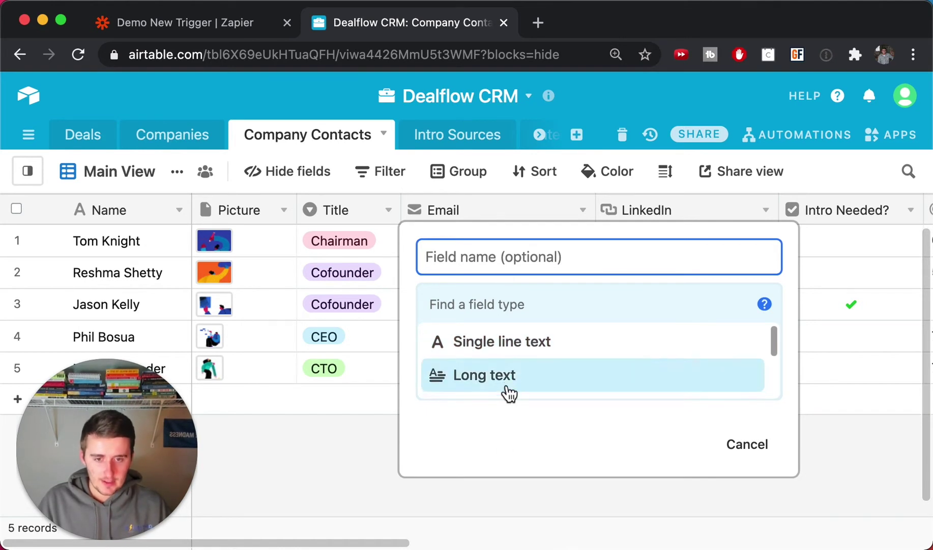
pyautogui.scroll(-5, 508, 391)
pyautogui.click(509, 382)
pyautogui.click(476, 253)
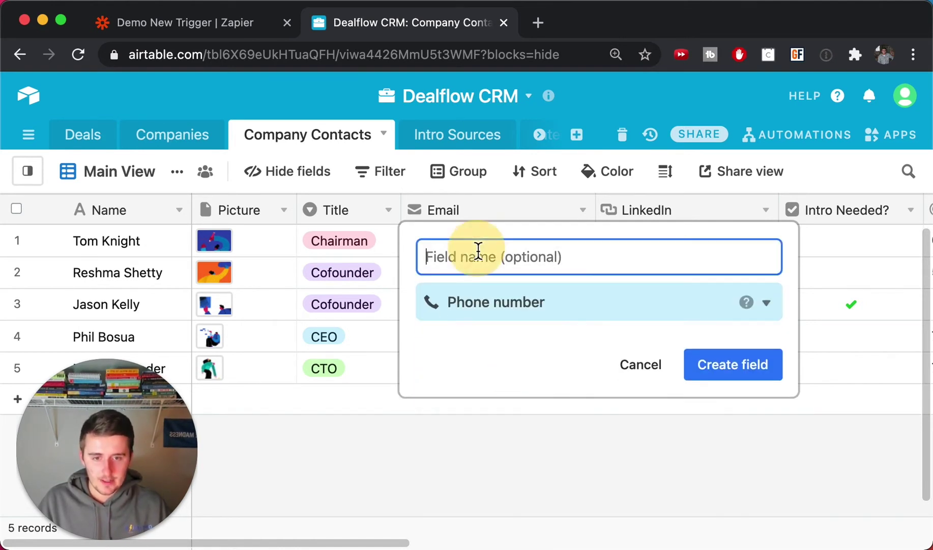
pyautogui.click(744, 364)
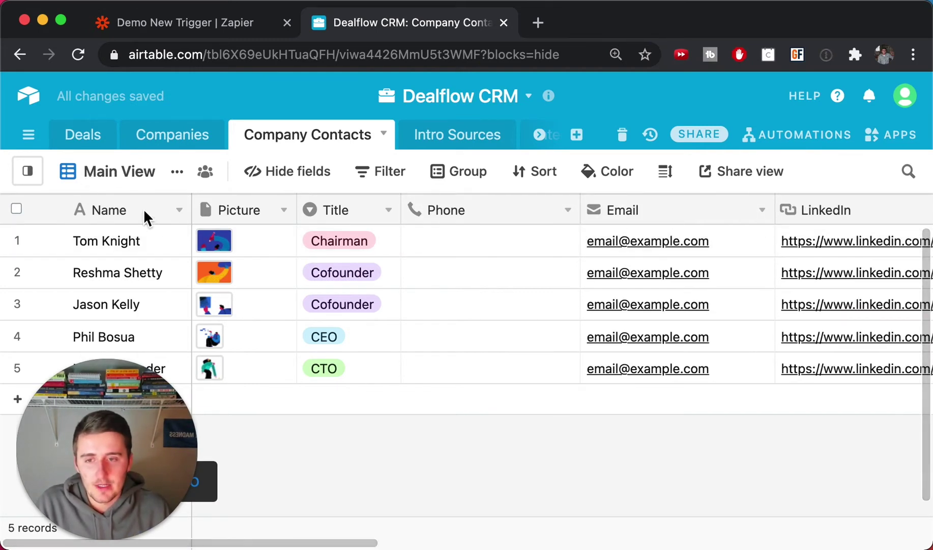
# Hide the Picture and Title fields from the main view
pyautogui.rightClick(261, 216)
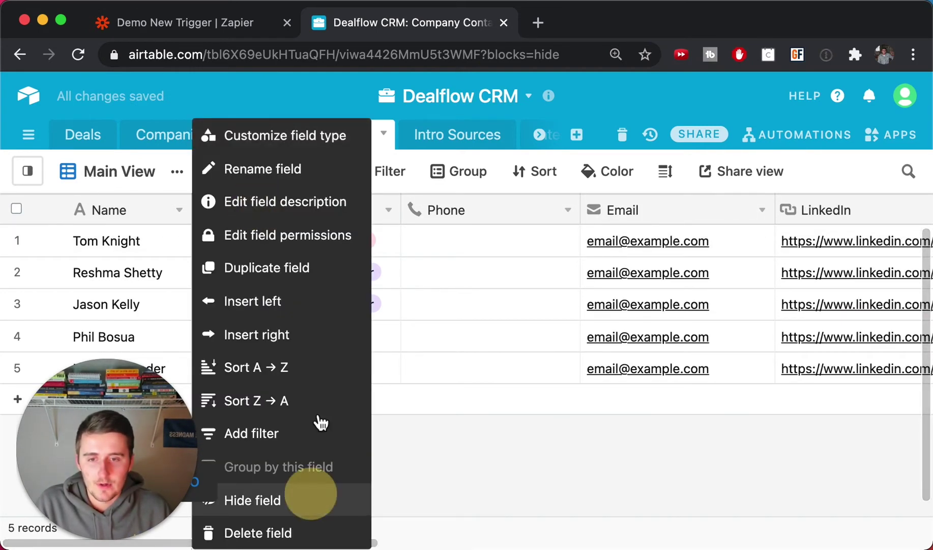
pyautogui.click(312, 492)
pyautogui.rightClick(278, 213)
pyautogui.click(316, 499)
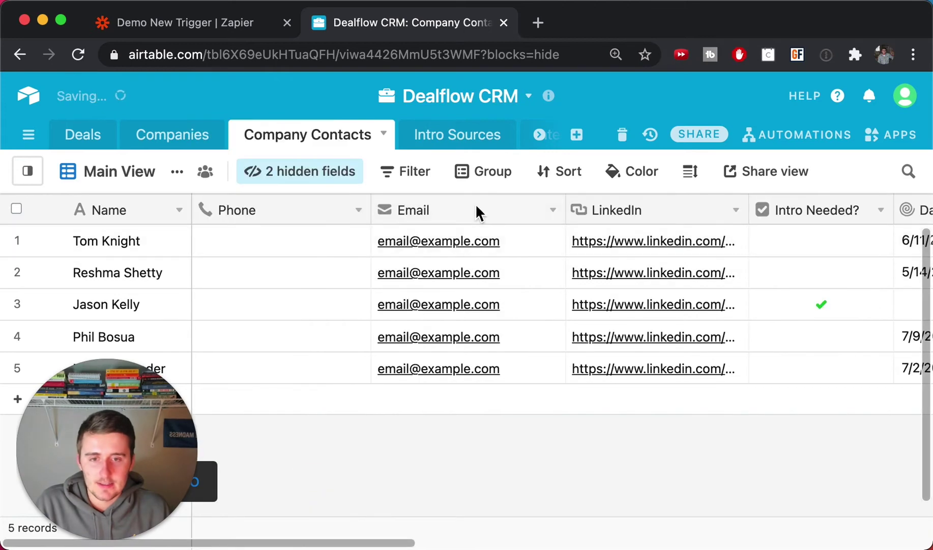
pyautogui.rightClick(475, 209)
# Insert a Last modified time field named 'Modified Contact' to the right of Email
pyautogui.click(471, 334)
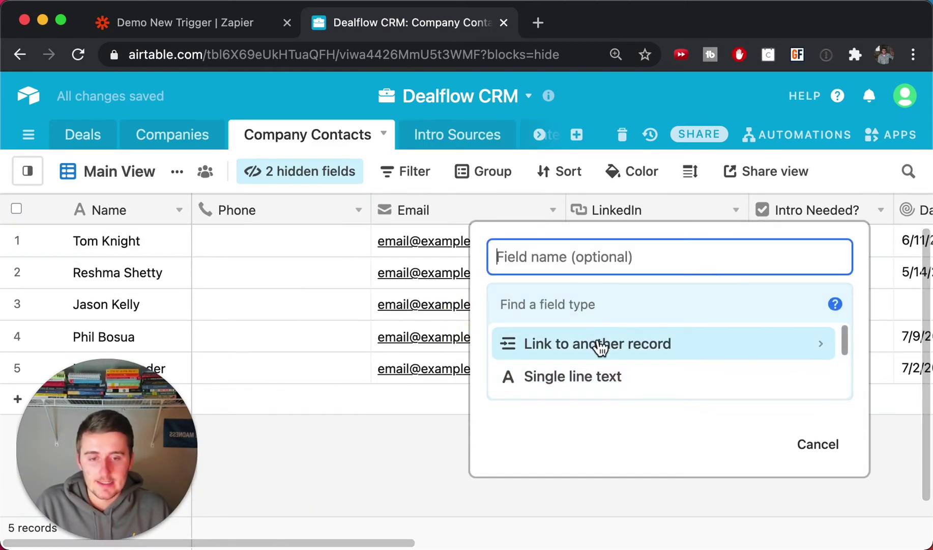
pyautogui.moveTo(846, 344); pyautogui.dragTo(855, 377)
pyautogui.click(701, 387)
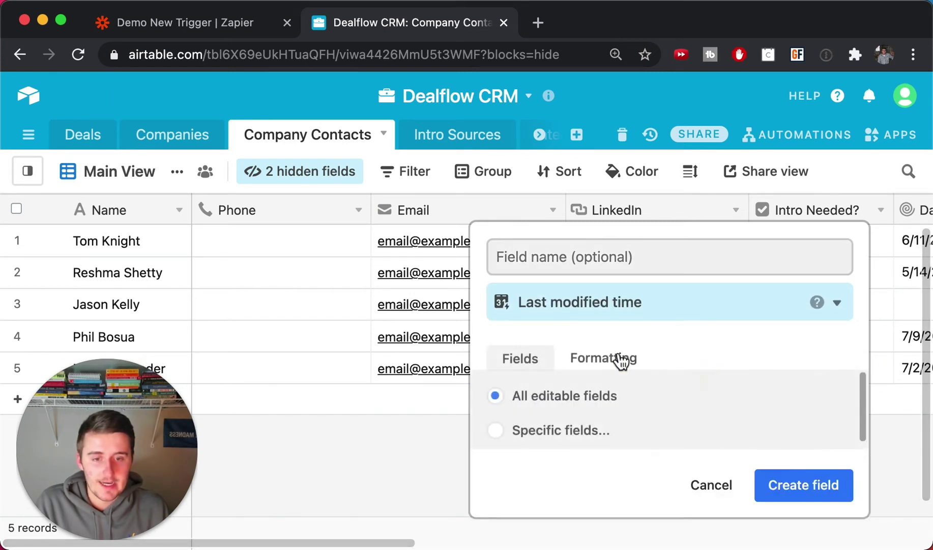
pyautogui.click(560, 246)
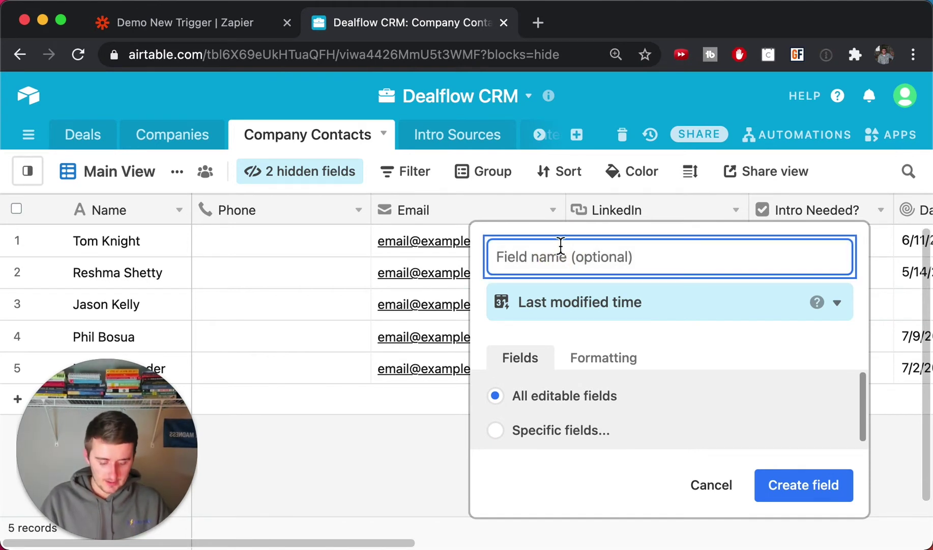
pyautogui.write('Modie')
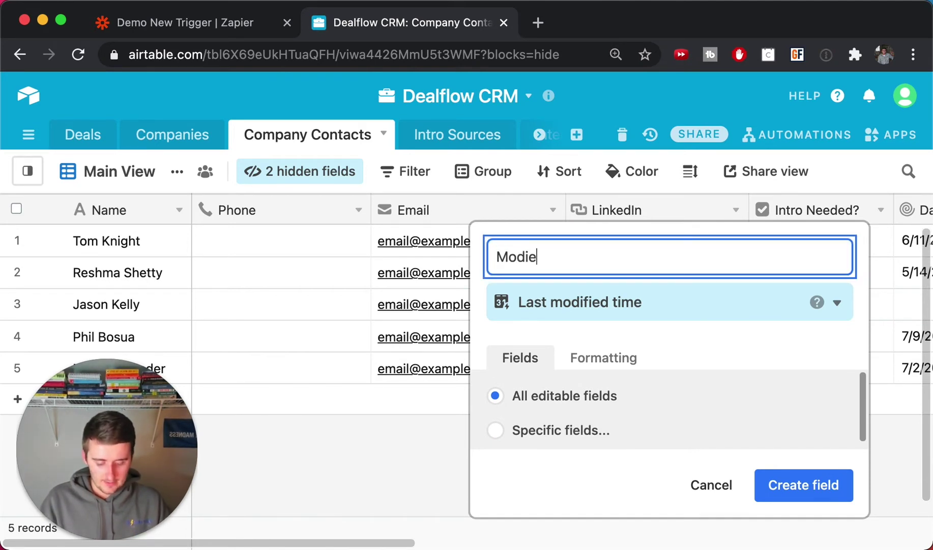
pyautogui.press('BackSpace')
pyautogui.write('fied ')
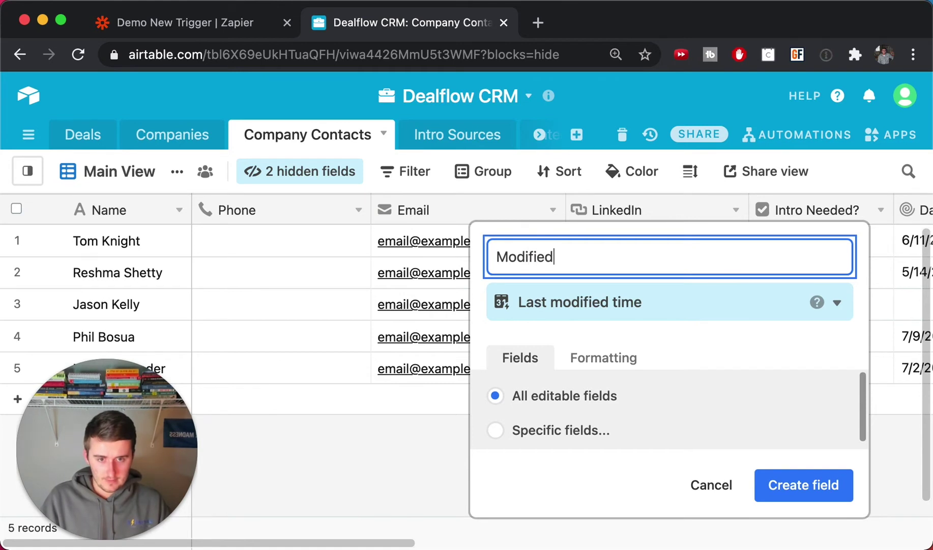
pyautogui.write('Contact')
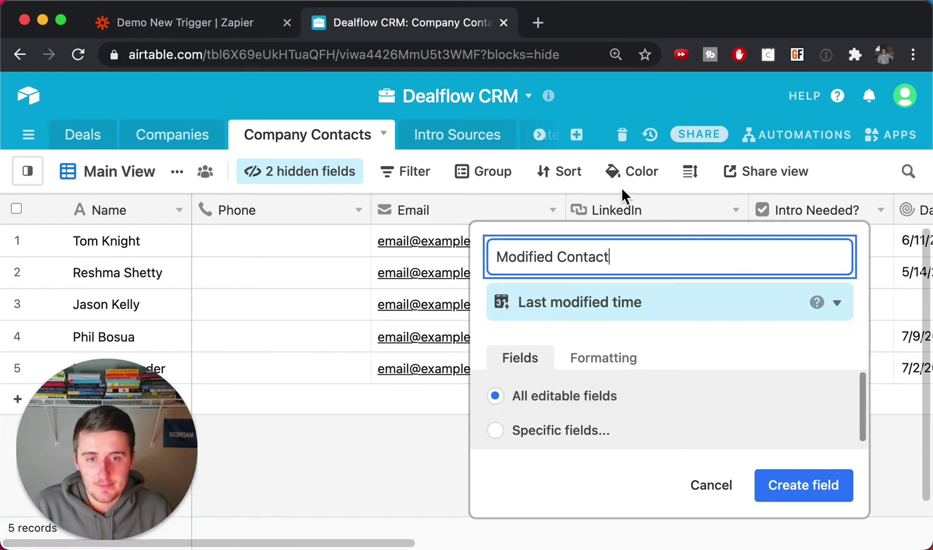
# Make Modified Contact track only Name, Phone and Email, and create the field
pyautogui.click(601, 430)
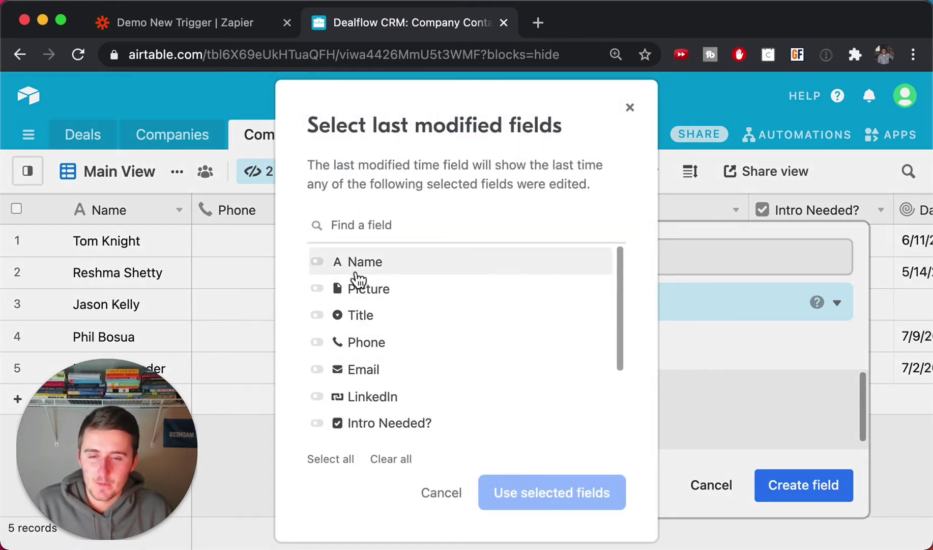
pyautogui.click(317, 263)
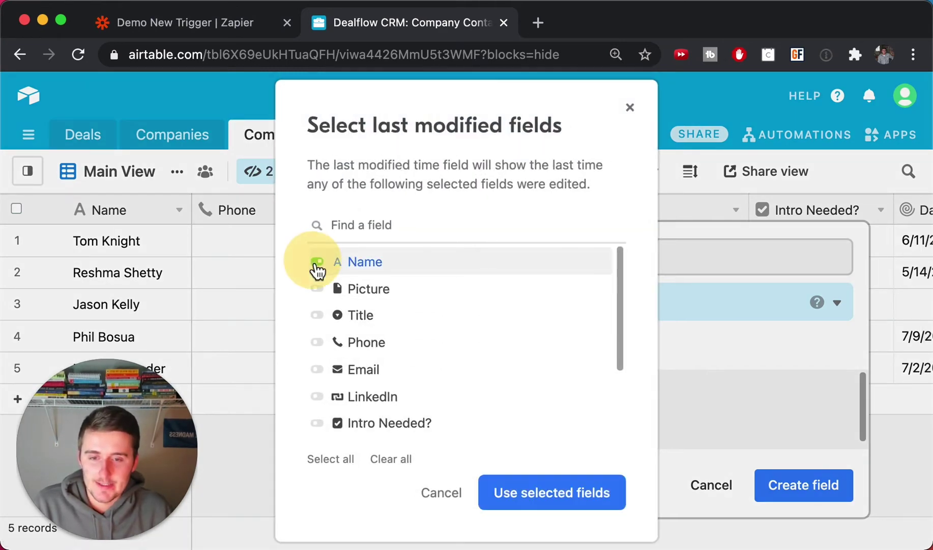
pyautogui.click(329, 346)
pyautogui.click(328, 376)
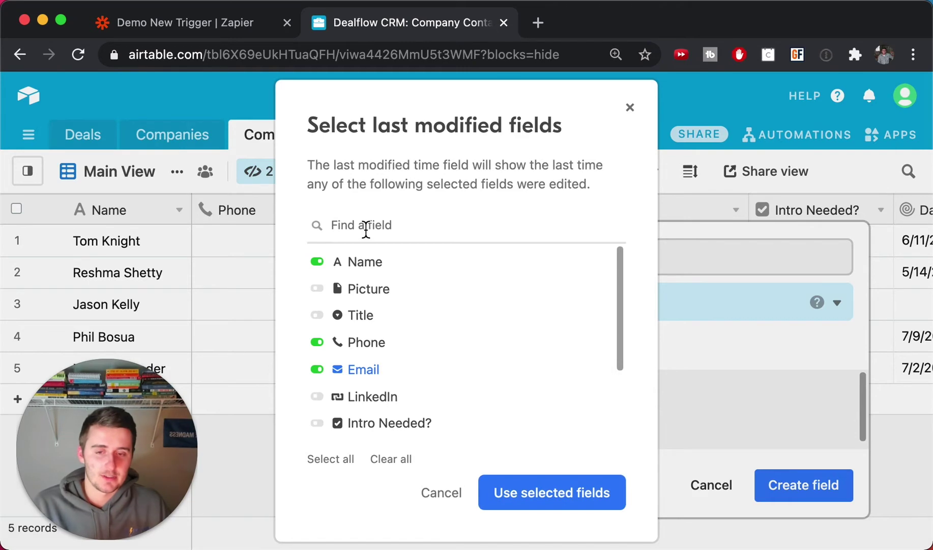
pyautogui.click(562, 500)
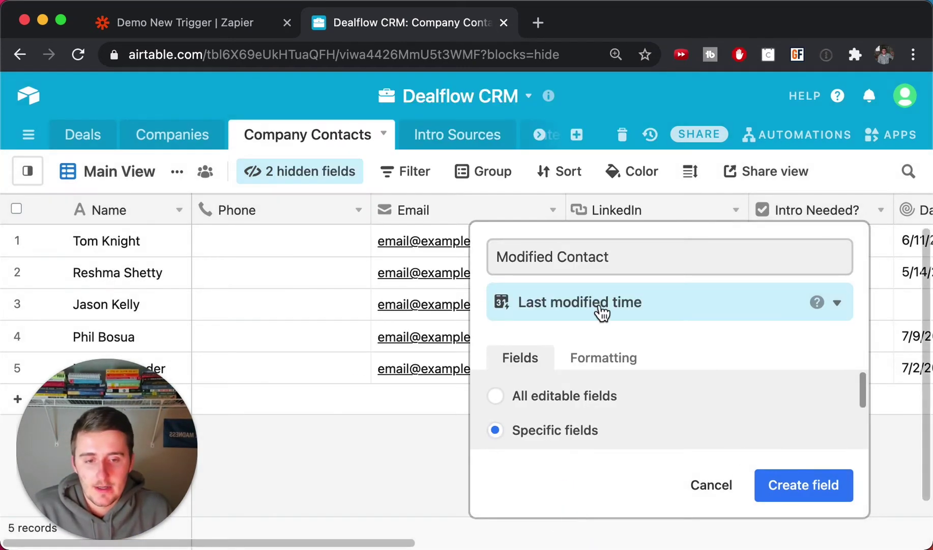
pyautogui.click(790, 492)
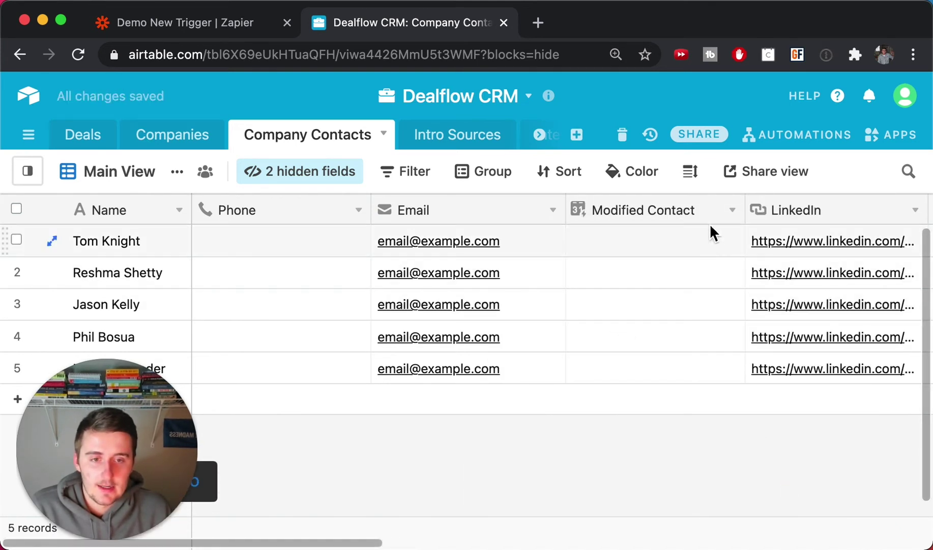
# Enter a phone number for the second contact and confirm Modified Contact shows 2/24/2021 10:00pm
pyautogui.moveTo(742, 222); pyautogui.dragTo(727, 224)
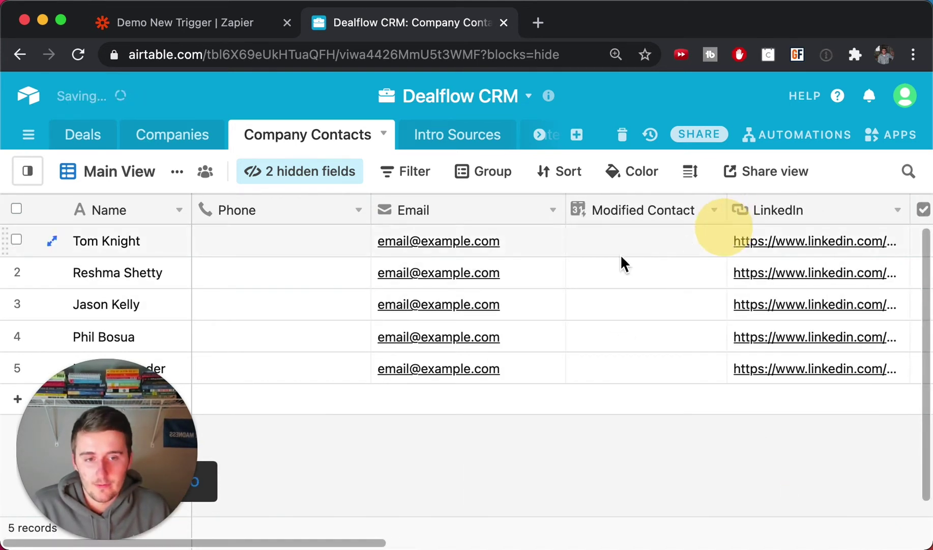
pyautogui.click(313, 276)
pyautogui.click(313, 277)
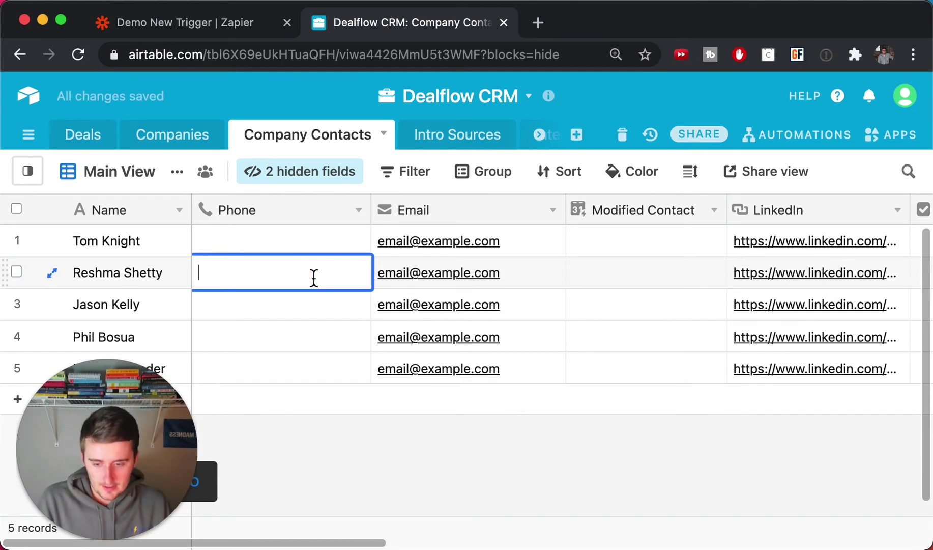
pyautogui.write('444) 555-')
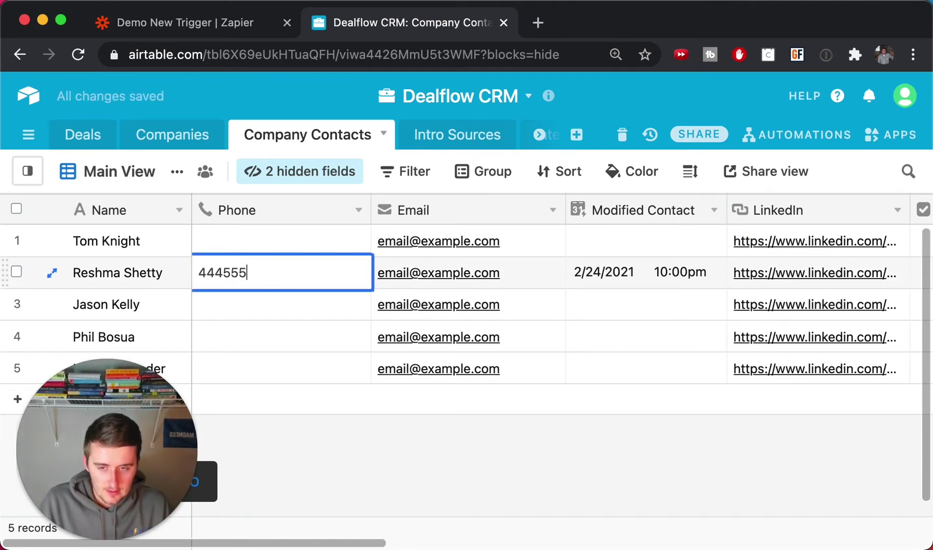
pyautogui.write('6666')
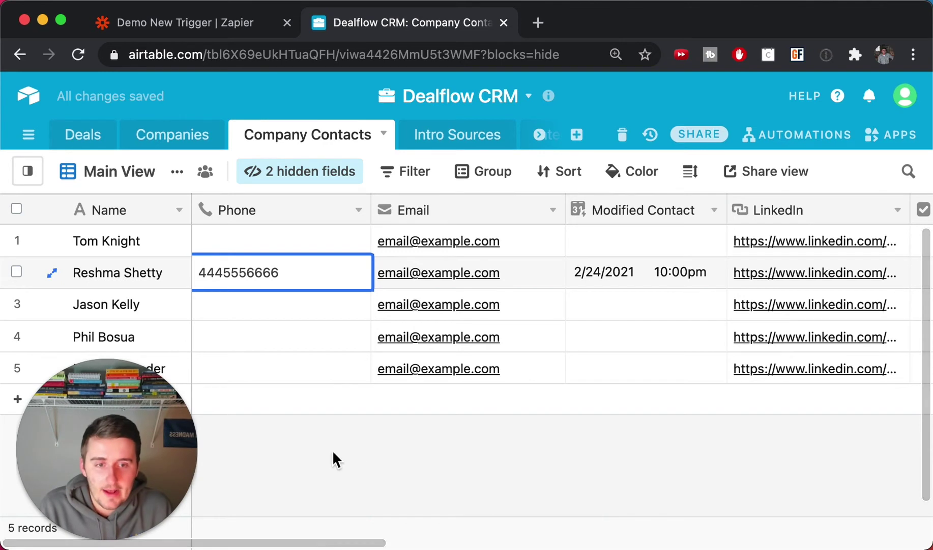
pyautogui.click(348, 442)
pyautogui.click(674, 268)
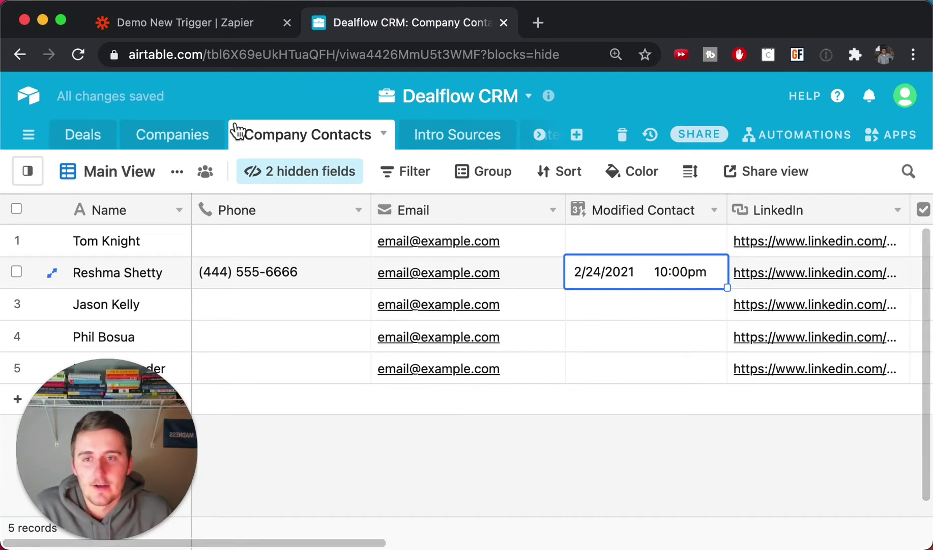
# Set the Zapier trigger's Table to Company Contacts and its timestamp field to Modified Contact
pyautogui.click(208, 23)
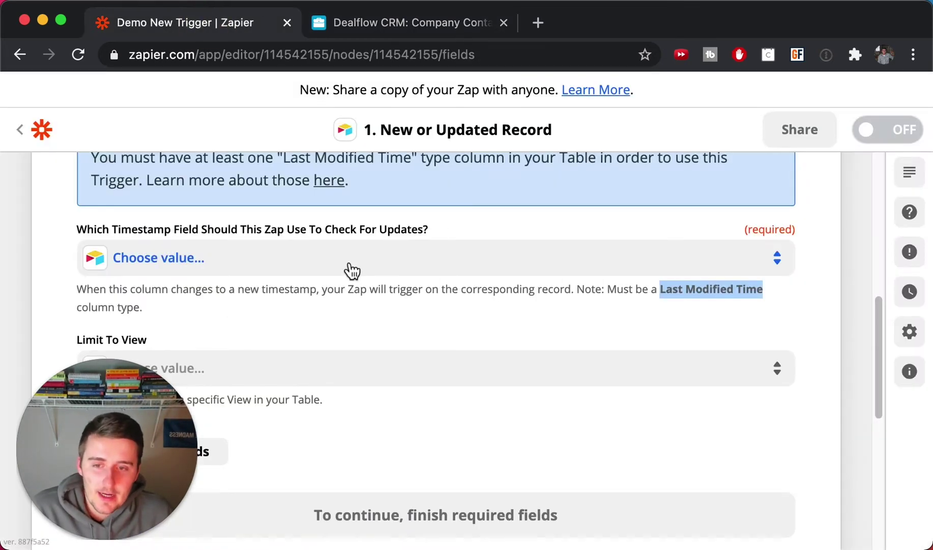
pyautogui.click(188, 258)
pyautogui.scroll(5, 400, 258)
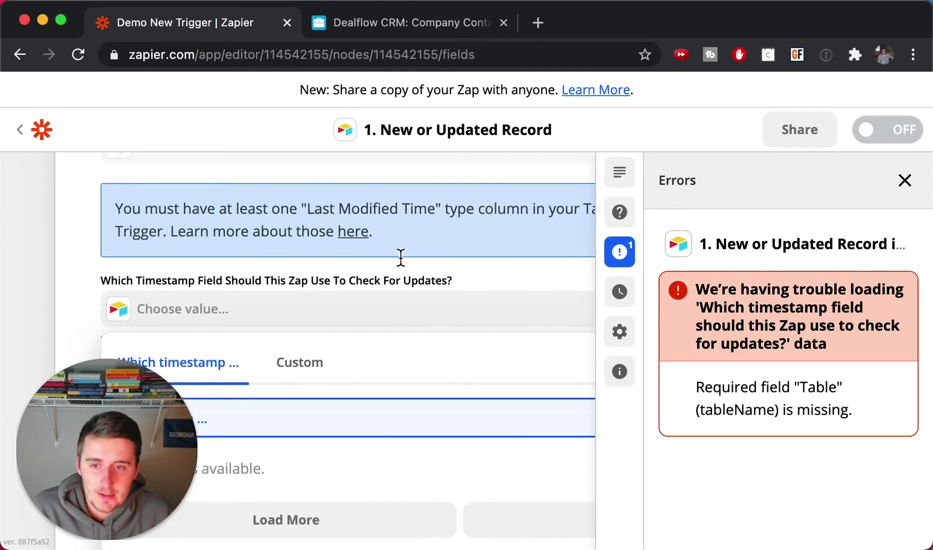
pyautogui.click(344, 218)
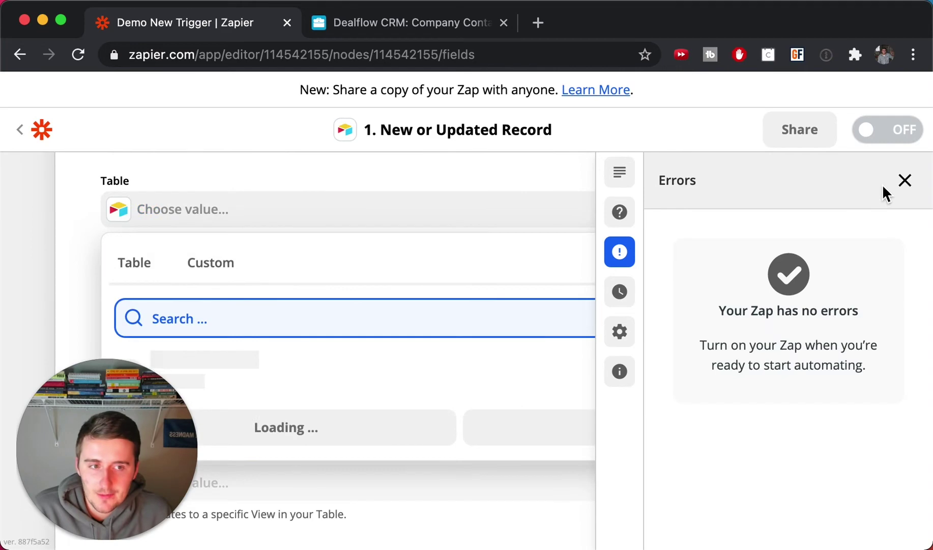
pyautogui.click(902, 184)
pyautogui.click(323, 206)
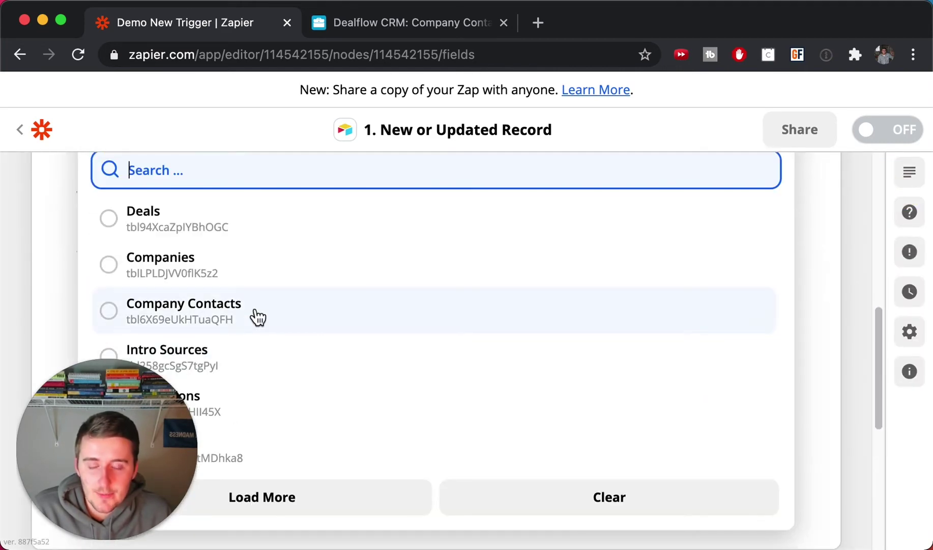
pyautogui.click(252, 308)
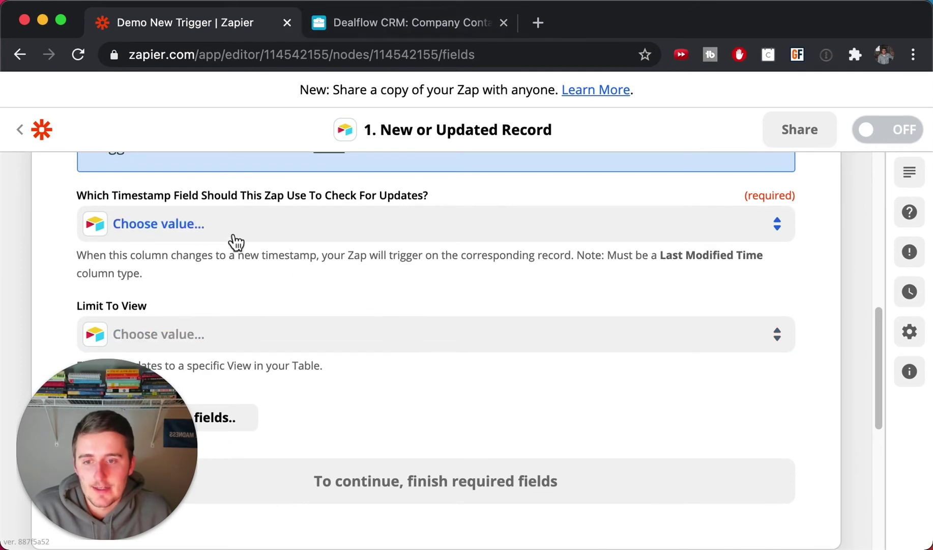
pyautogui.click(285, 239)
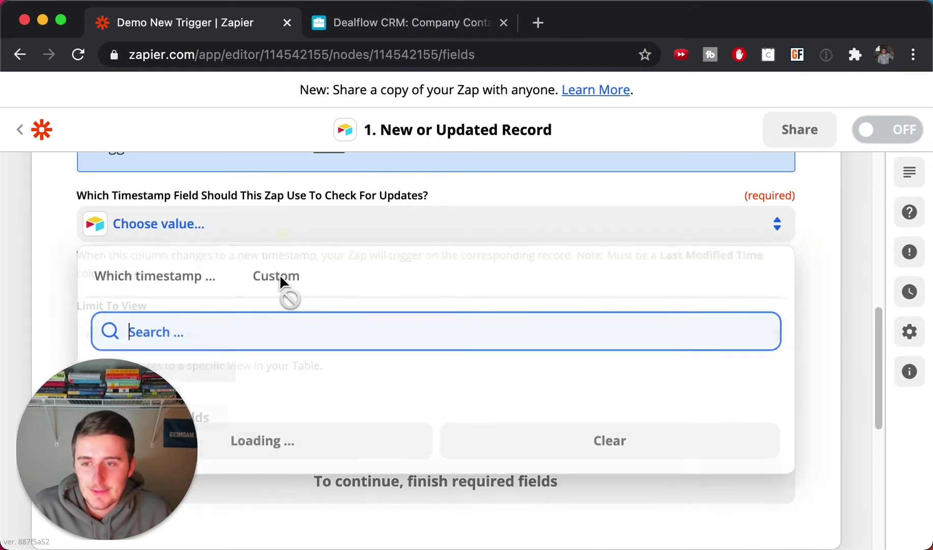
pyautogui.click(220, 291)
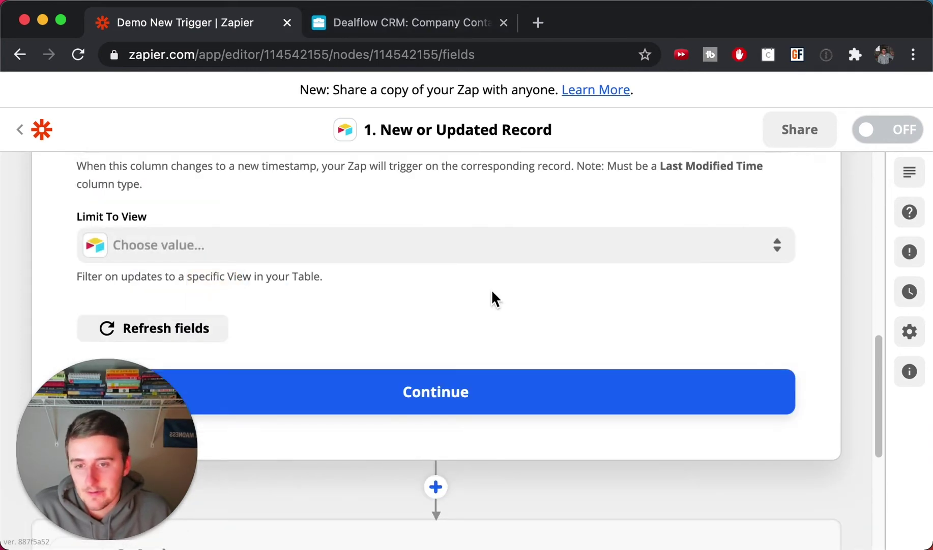
pyautogui.click(405, 23)
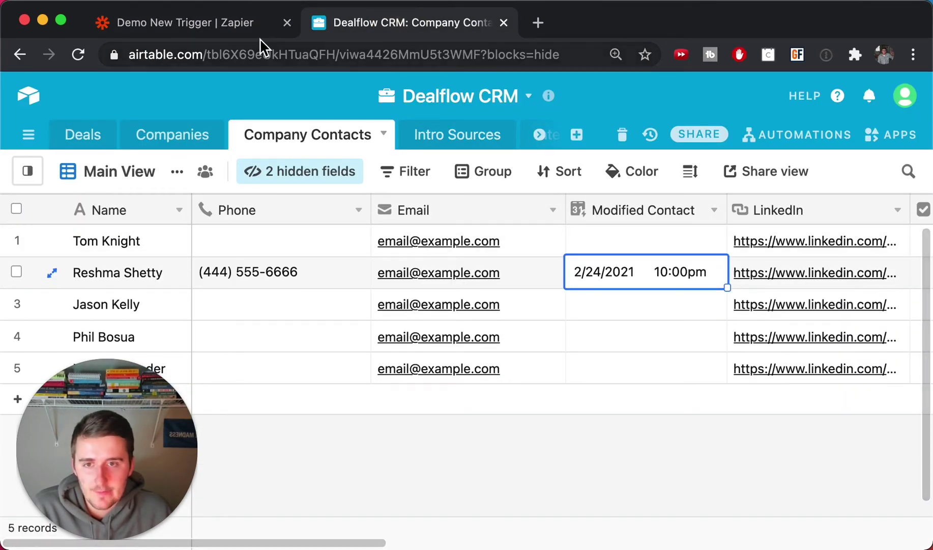
# Show the Company Contacts views list: Main View, Gallery and Overdue for Followup
pyautogui.click(244, 31)
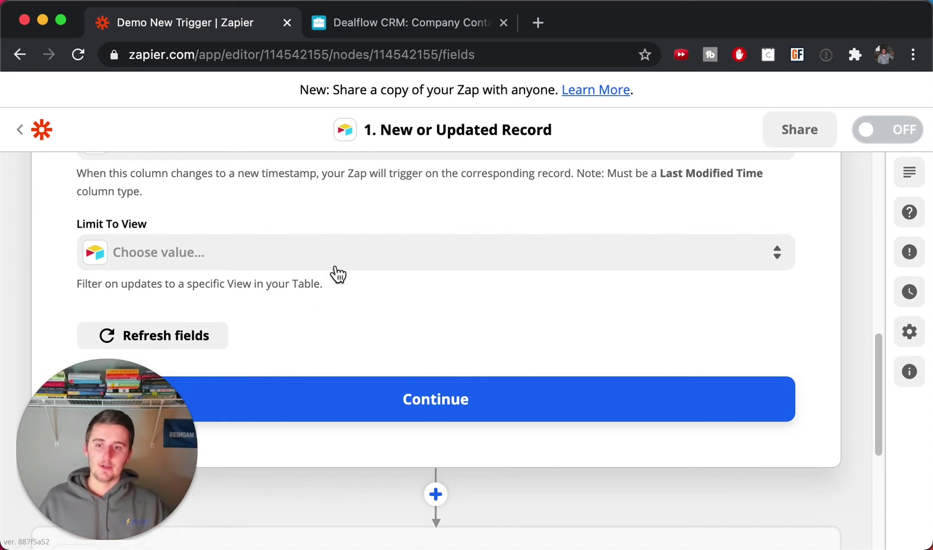
pyautogui.click(368, 28)
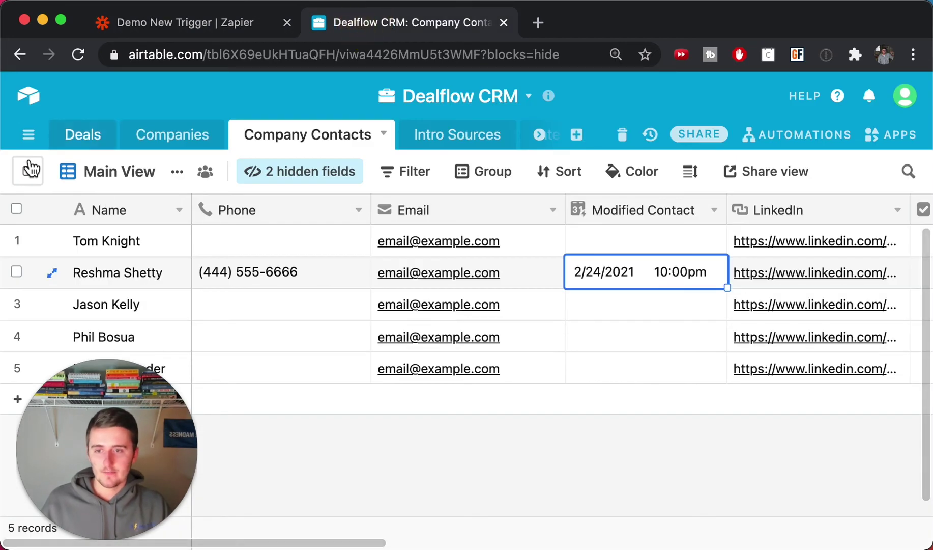
pyautogui.moveTo(27, 171)
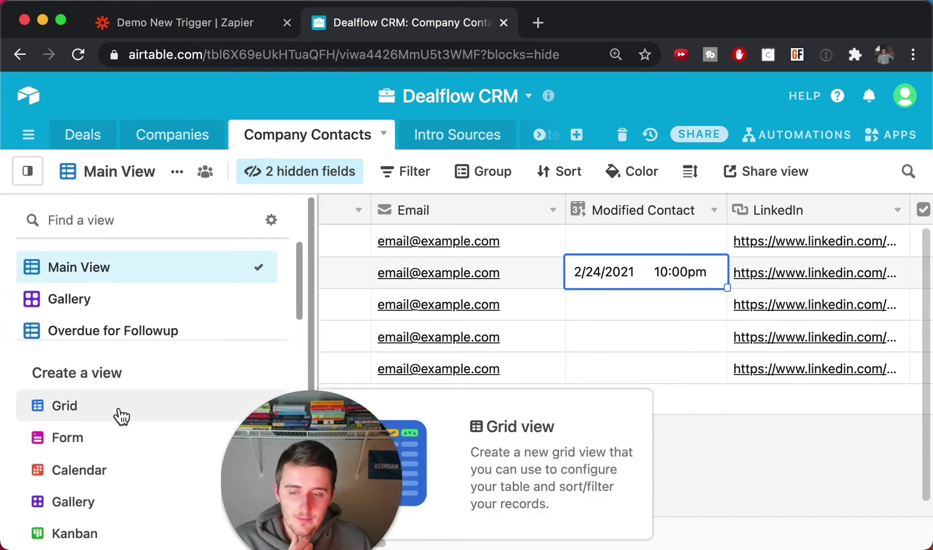
# Create a new grid view named 'Zapier Automation'
pyautogui.click(120, 410)
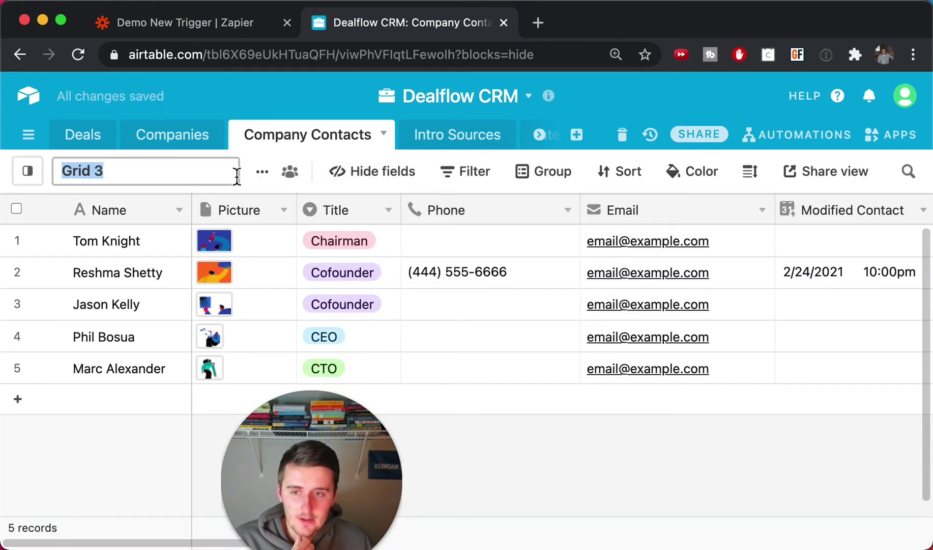
pyautogui.write('Zapier ')
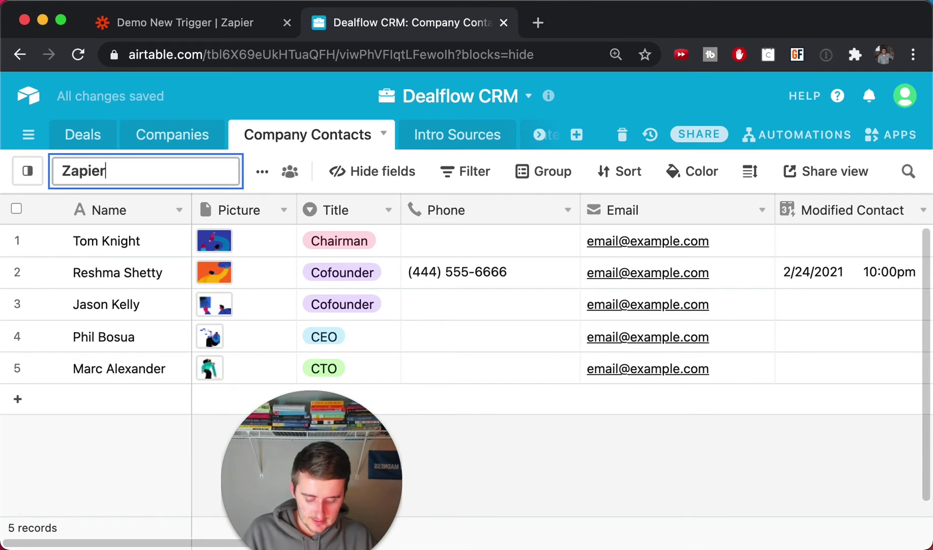
pyautogui.write('Automation')
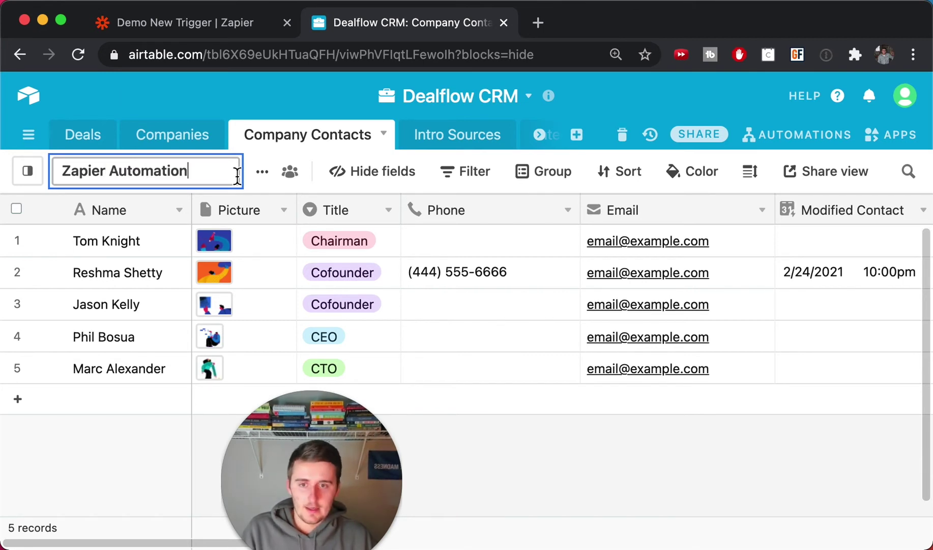
pyautogui.click(481, 193)
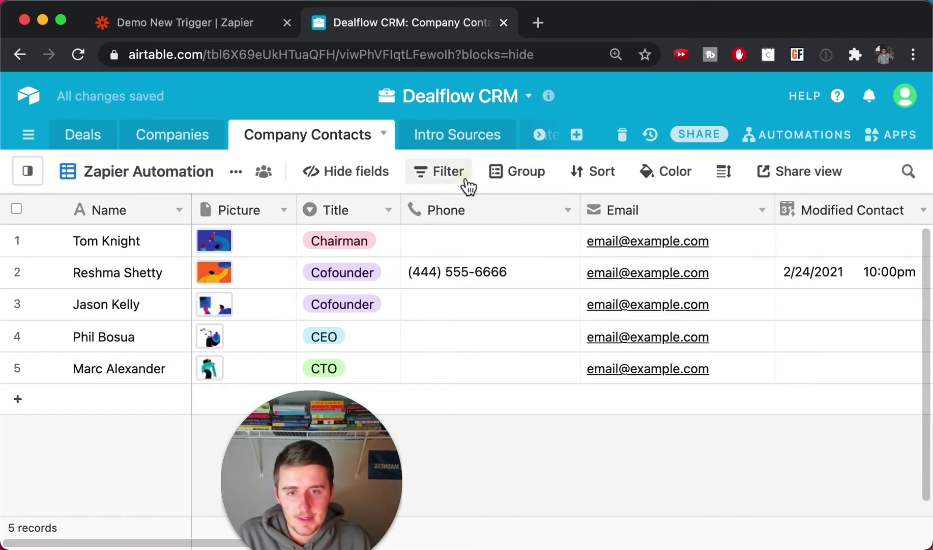
# Filter the view to records where Title is any of Chairman or Cofounder
pyautogui.click(461, 176)
pyautogui.click(461, 254)
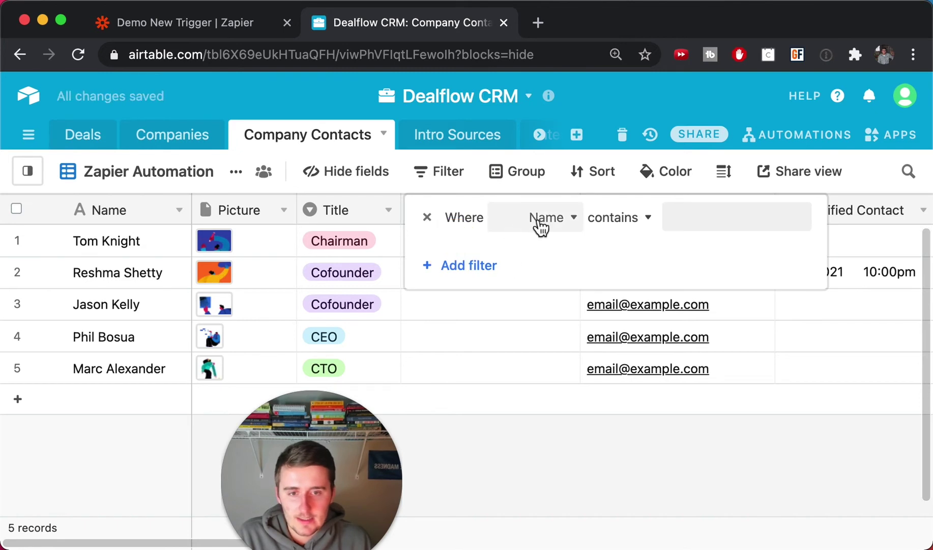
pyautogui.click(541, 223)
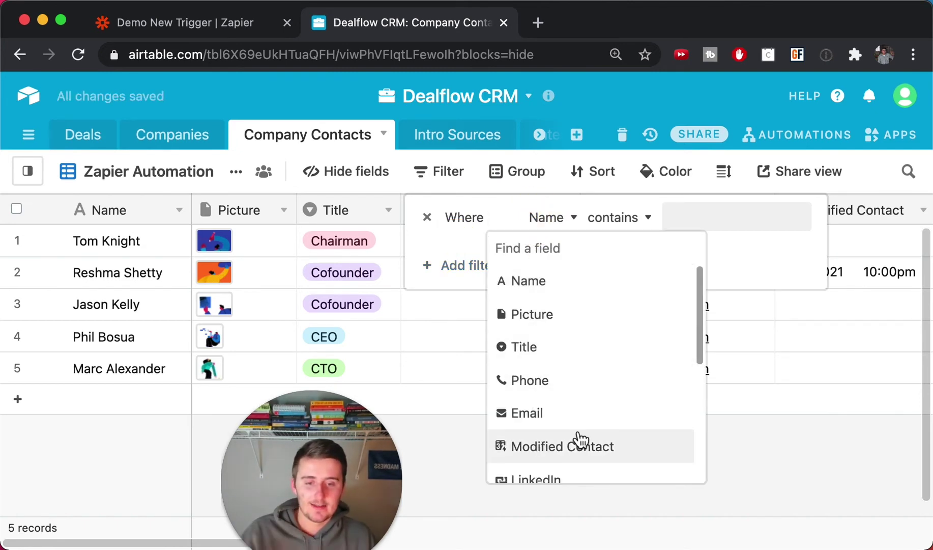
pyautogui.click(591, 363)
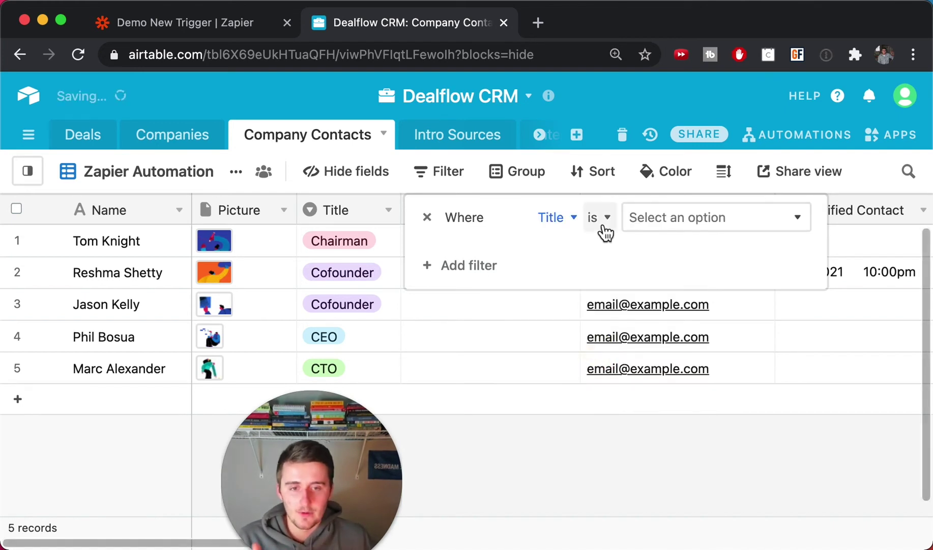
pyautogui.click(608, 224)
pyautogui.click(616, 345)
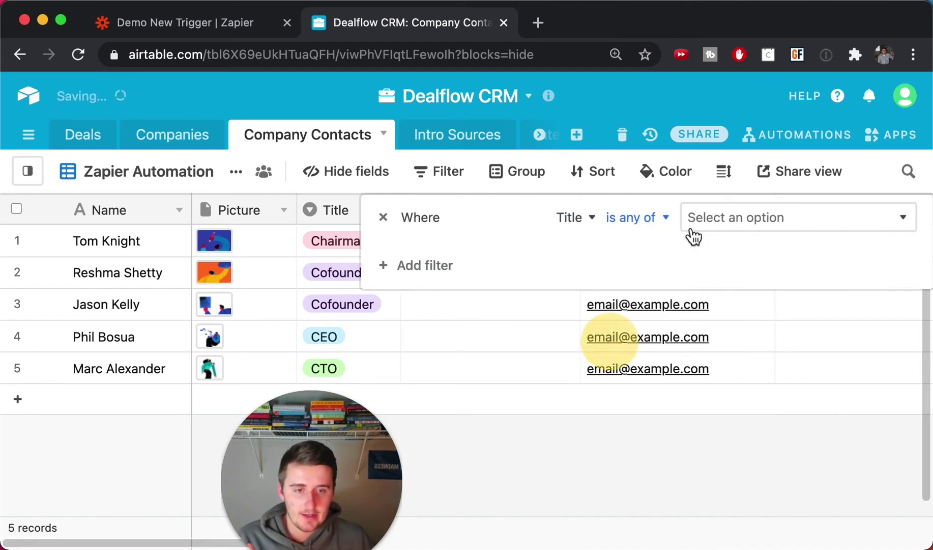
pyautogui.click(697, 217)
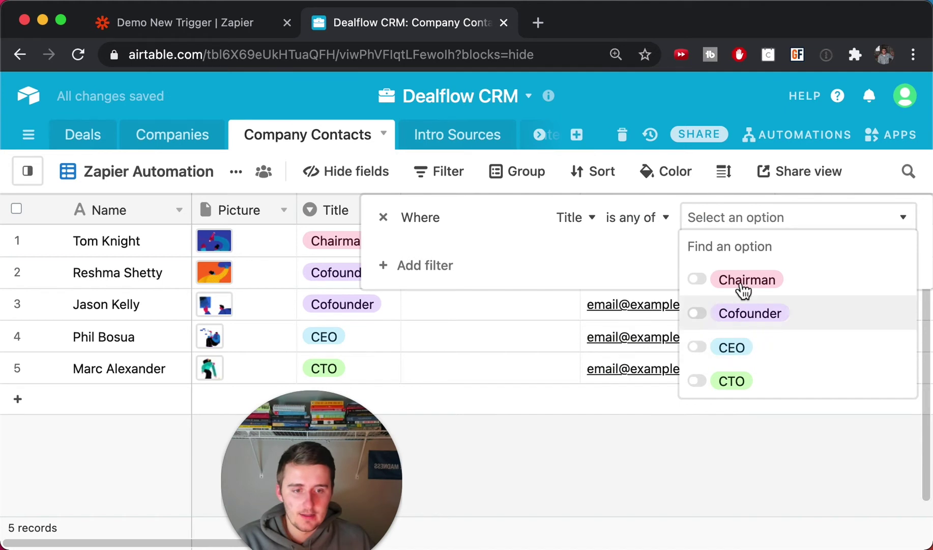
pyautogui.click(744, 279)
pyautogui.click(738, 318)
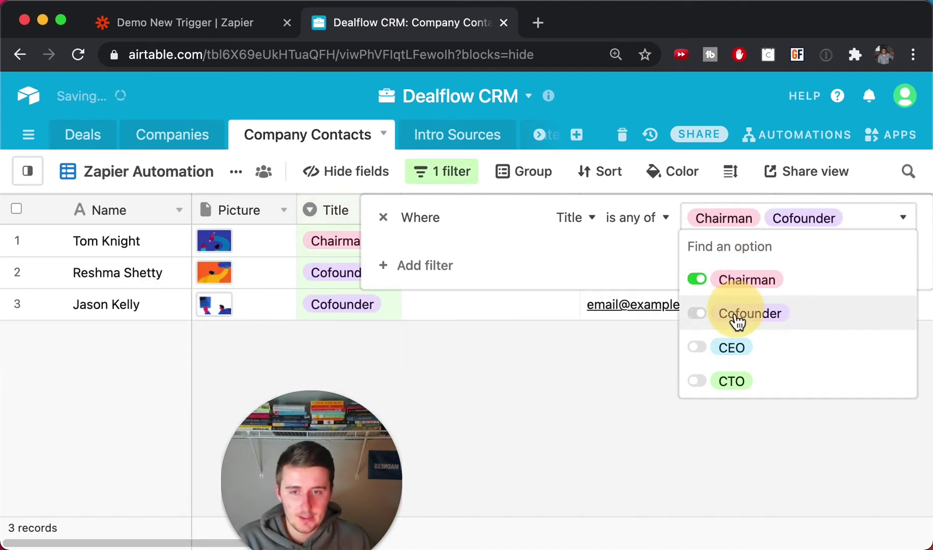
pyautogui.click(502, 411)
# Make Zapier Automation a locked view so its configuration can't be edited
pyautogui.press('Escape')
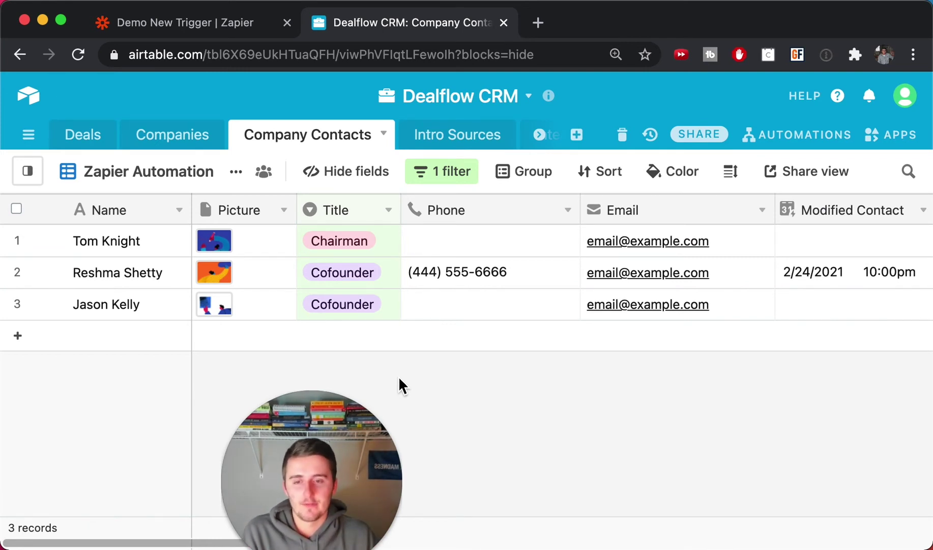
pyautogui.click(269, 171)
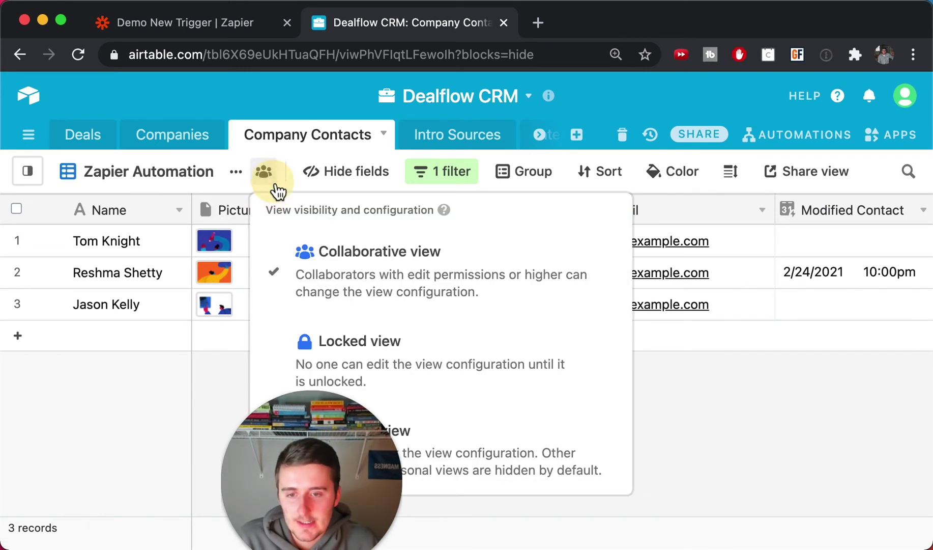
pyautogui.click(391, 351)
pyautogui.click(558, 430)
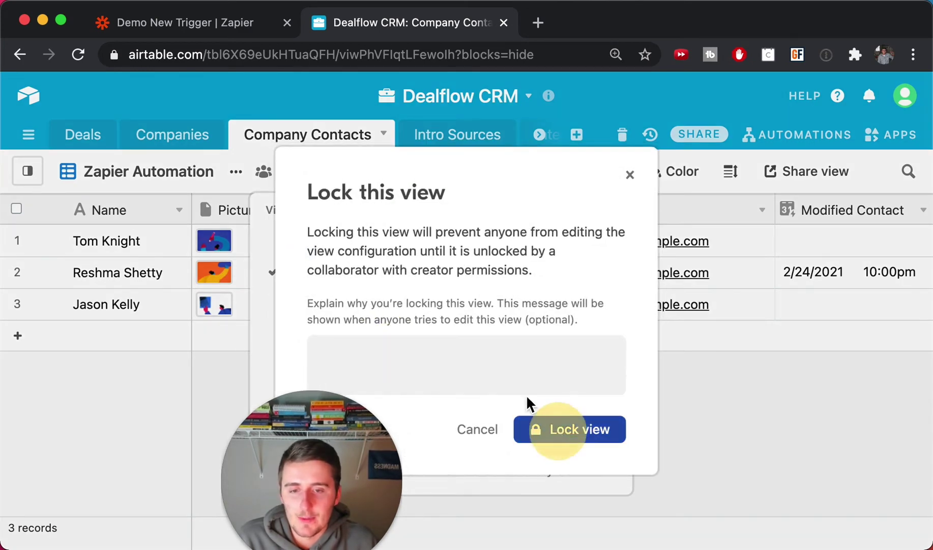
pyautogui.moveTo(339, 401); pyautogui.dragTo(140, 369)
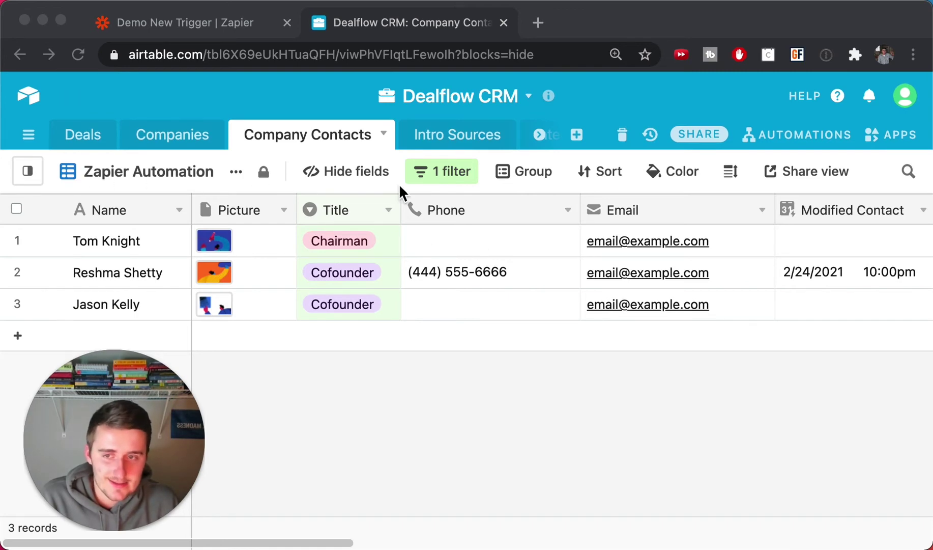
# Set the Zapier trigger's Limit To View to Zapier Automation, loading more views to find it
pyautogui.click(219, 24)
pyautogui.click(356, 268)
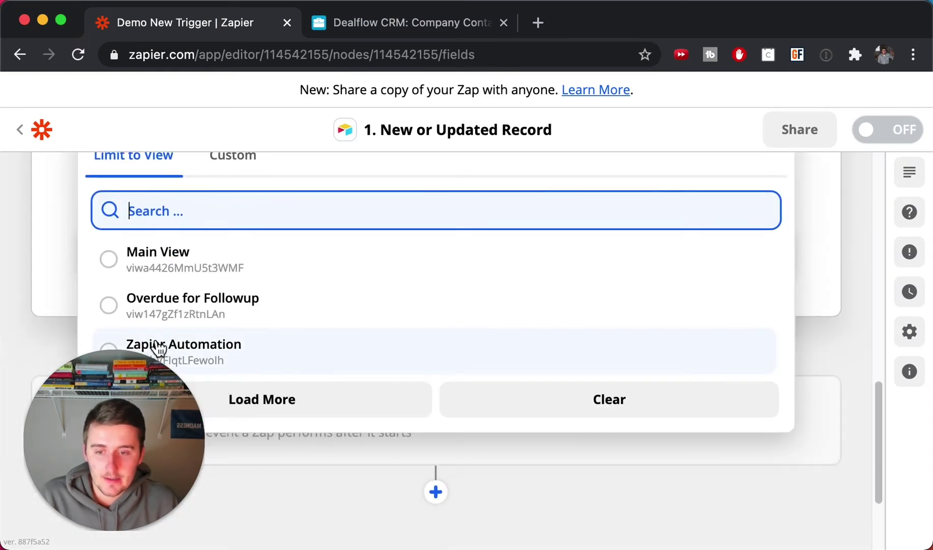
pyautogui.click(300, 398)
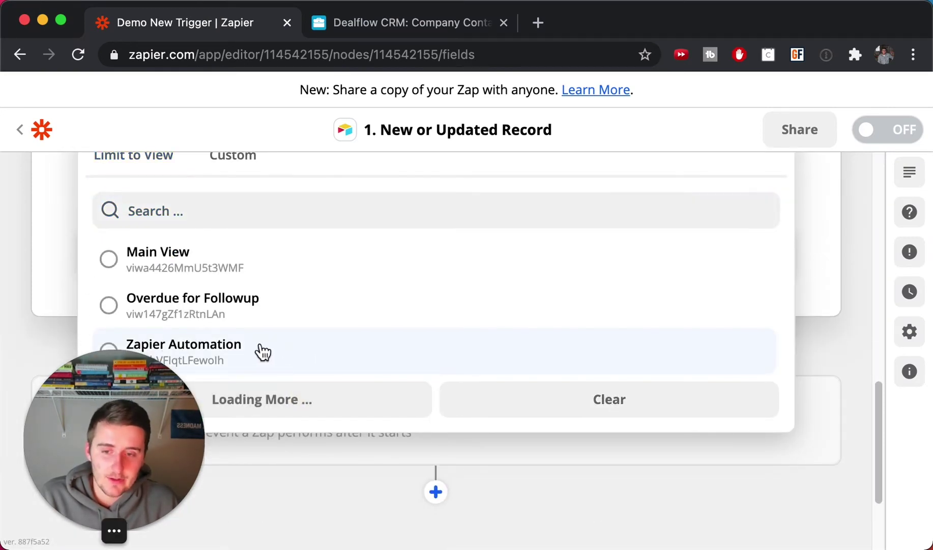
pyautogui.click(259, 409)
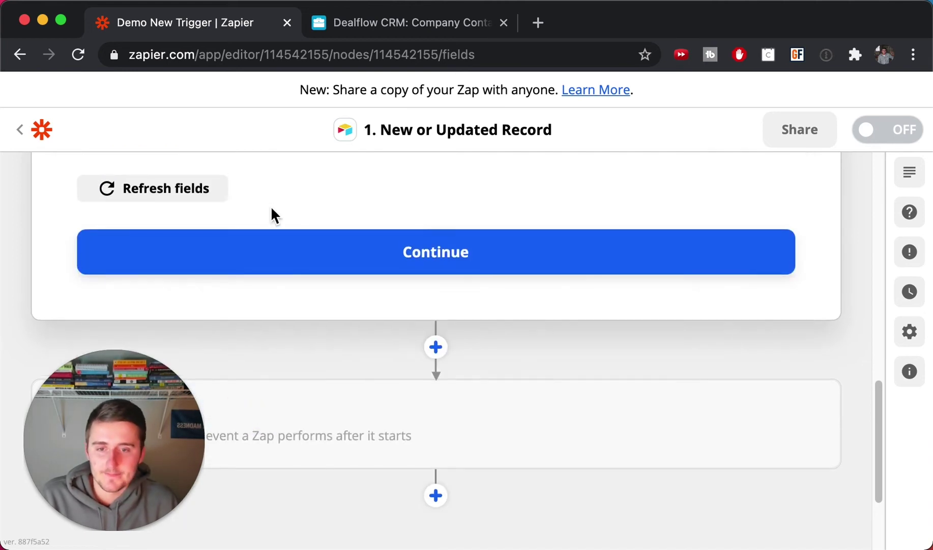
pyautogui.scroll(3, 270, 214)
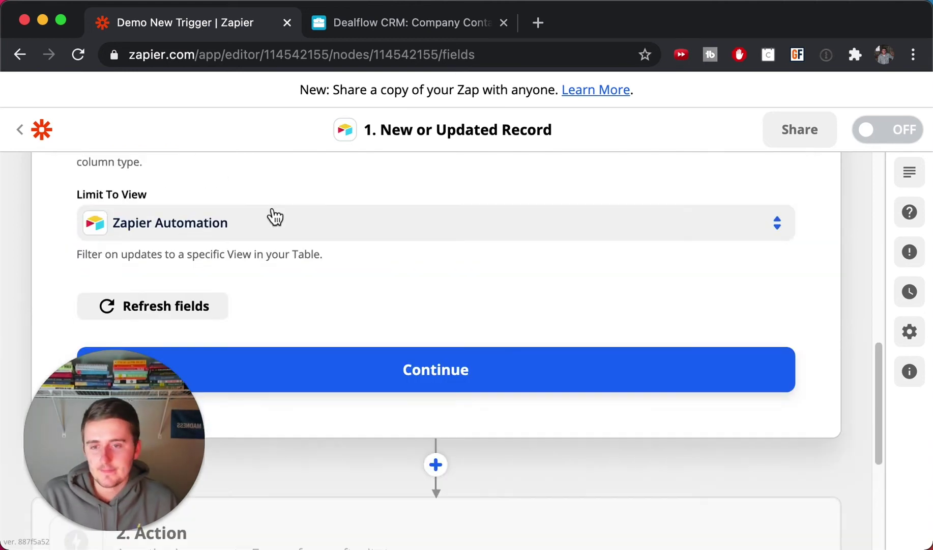
# Inspect the Modified Contact timestamps in the locked Zapier Automation view; row 2 reads 2/24/2021 10:00pm
pyautogui.click(399, 20)
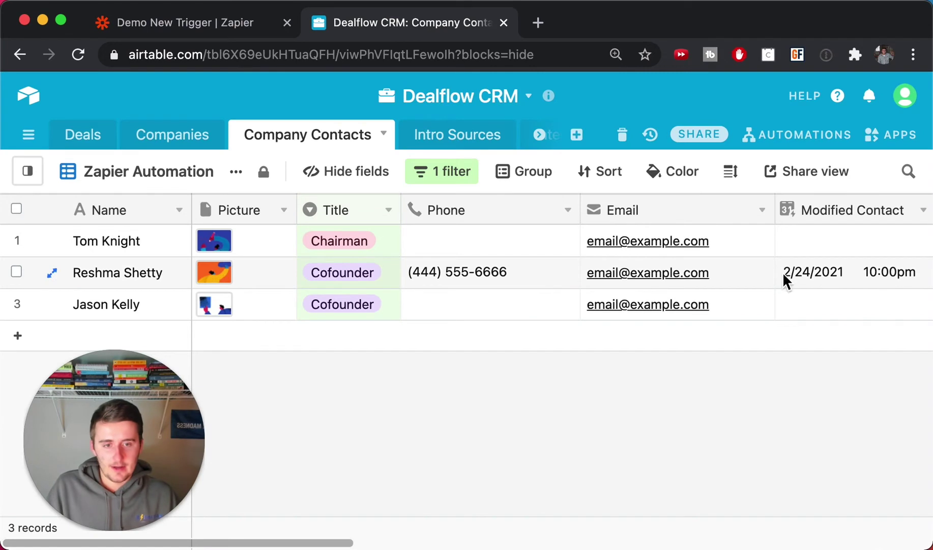
pyautogui.click(869, 272)
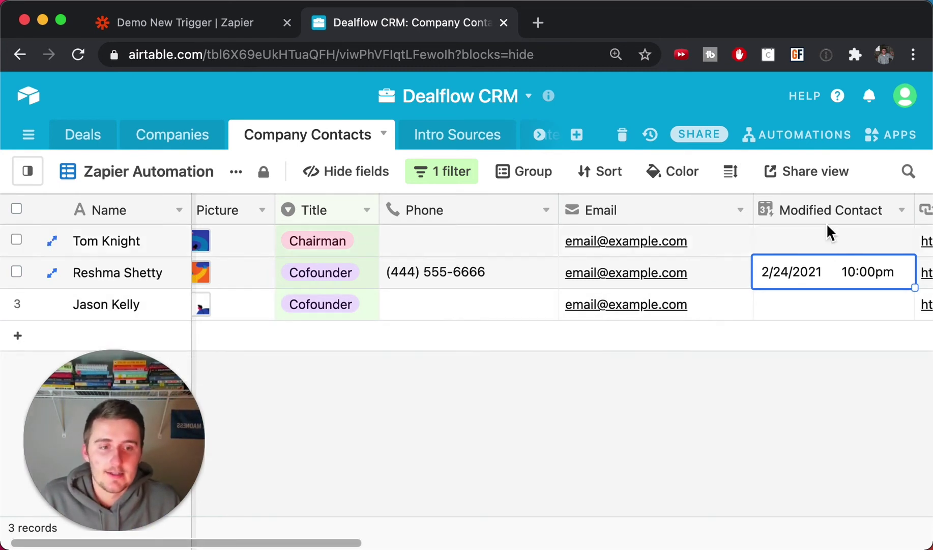
pyautogui.click(793, 210)
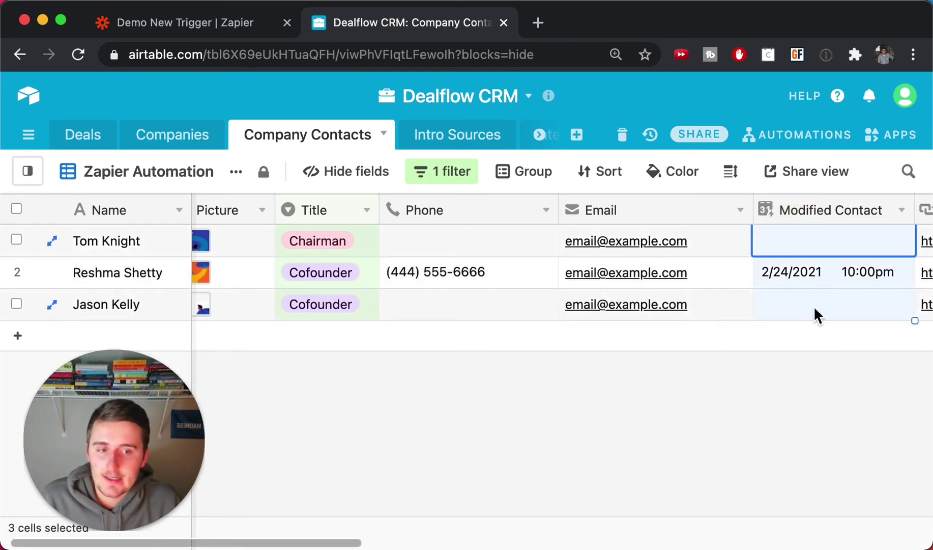
pyautogui.click(816, 273)
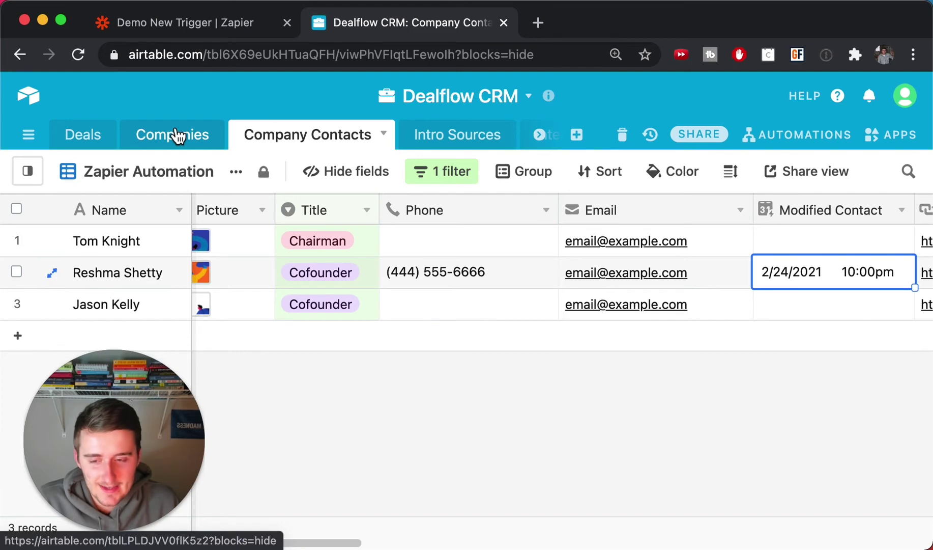
# Run a test of the New or Updated Record trigger to pull in sample data
pyautogui.click(204, 24)
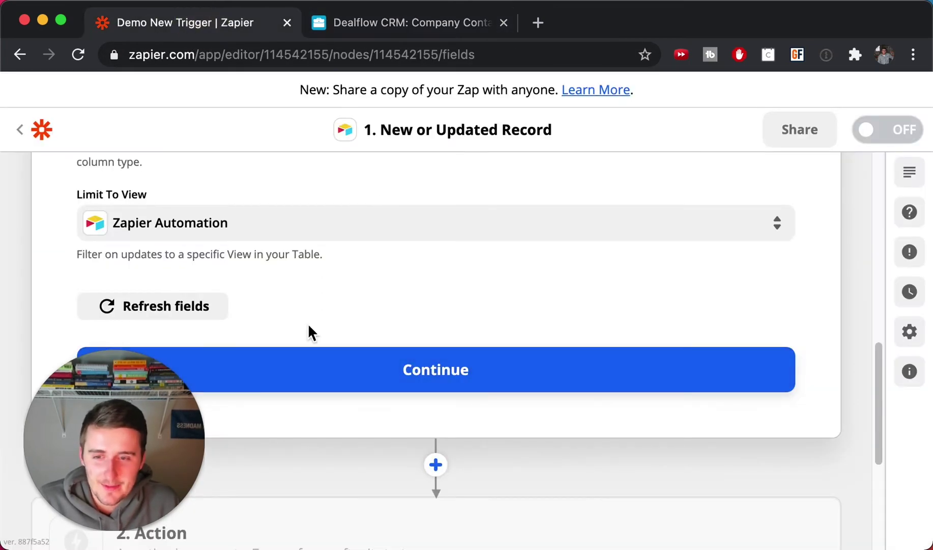
pyautogui.click(442, 387)
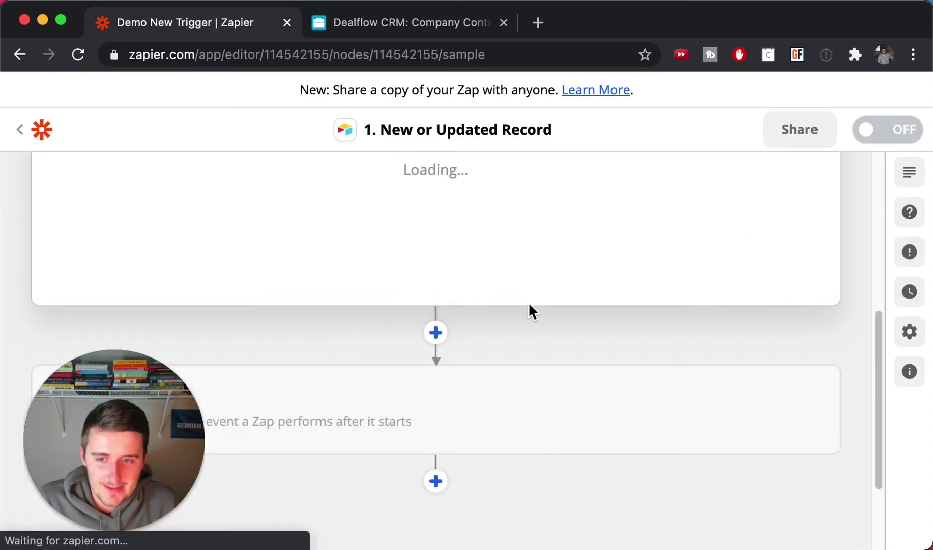
pyautogui.click(460, 344)
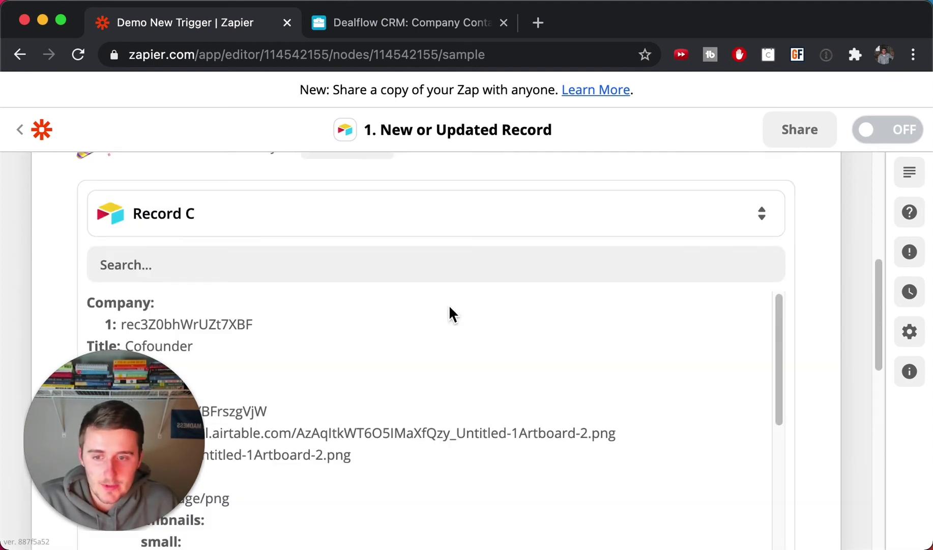
# Review the Record C sample contact data, then return to the Dealflow CRM base
pyautogui.scroll(-5, 815, 302)
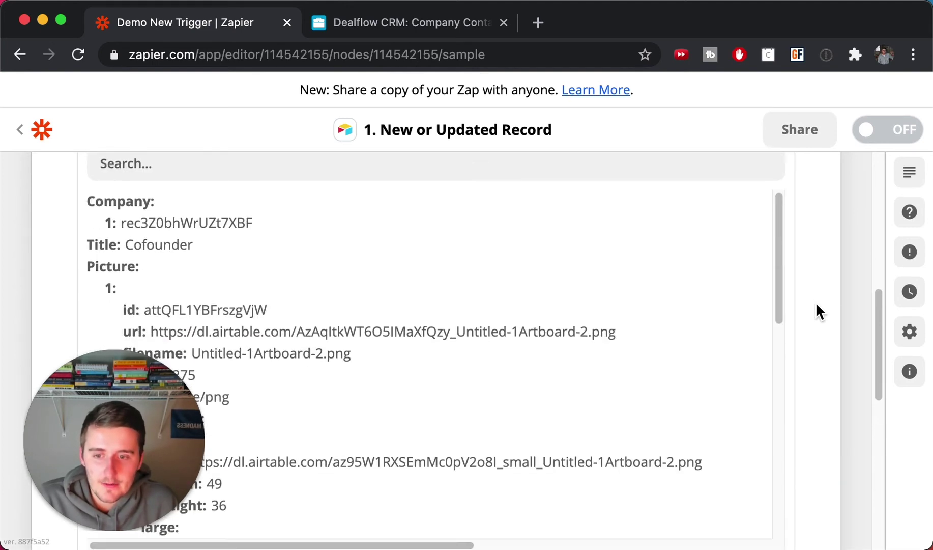
pyautogui.scroll(-15, 627, 320)
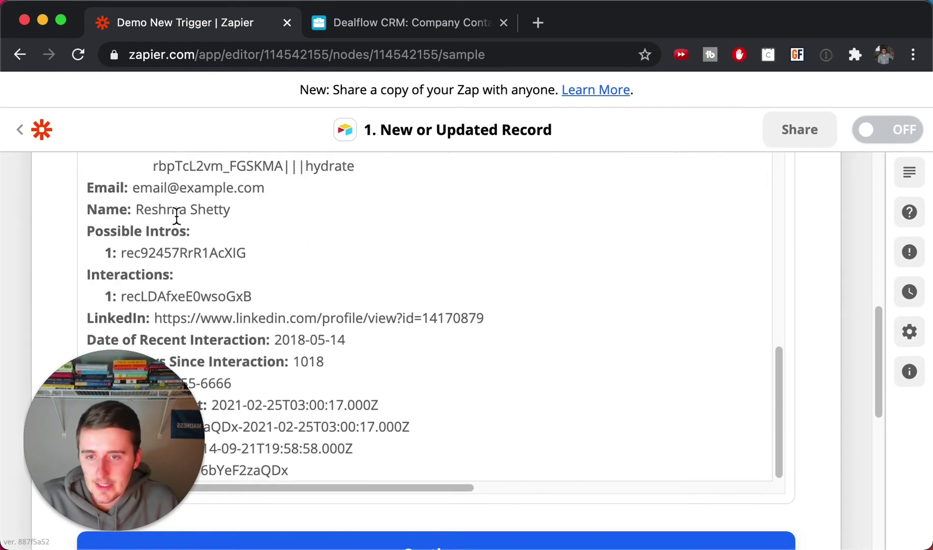
pyautogui.doubleClick(176, 212)
pyautogui.click(345, 24)
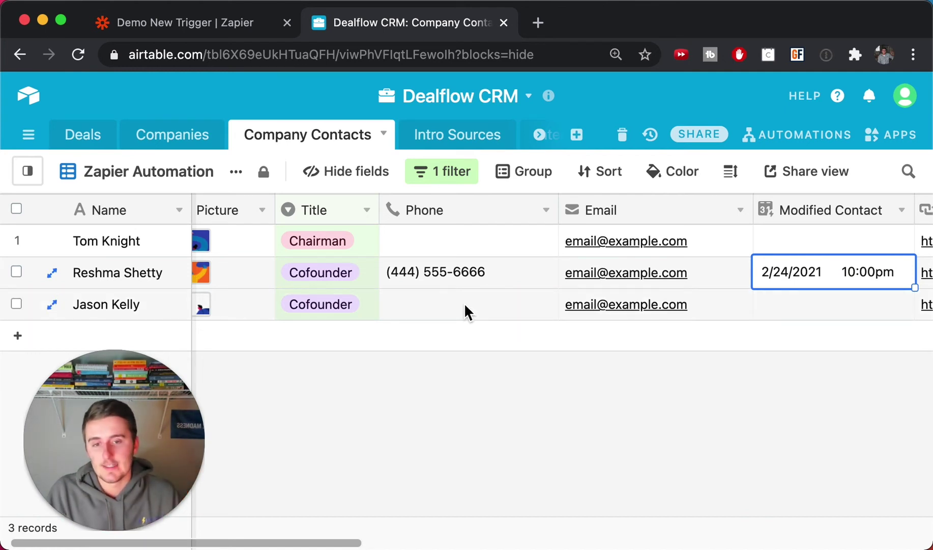
# Check the Modified Contact field options, then accept the Zapier trigger sample and continue to step 2 Action
pyautogui.click(904, 215)
pyautogui.click(649, 444)
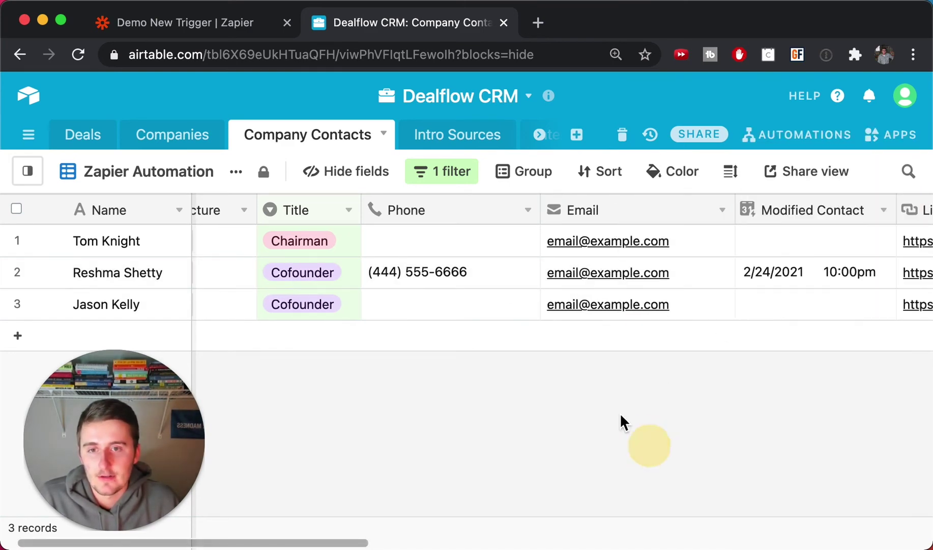
pyautogui.click(205, 31)
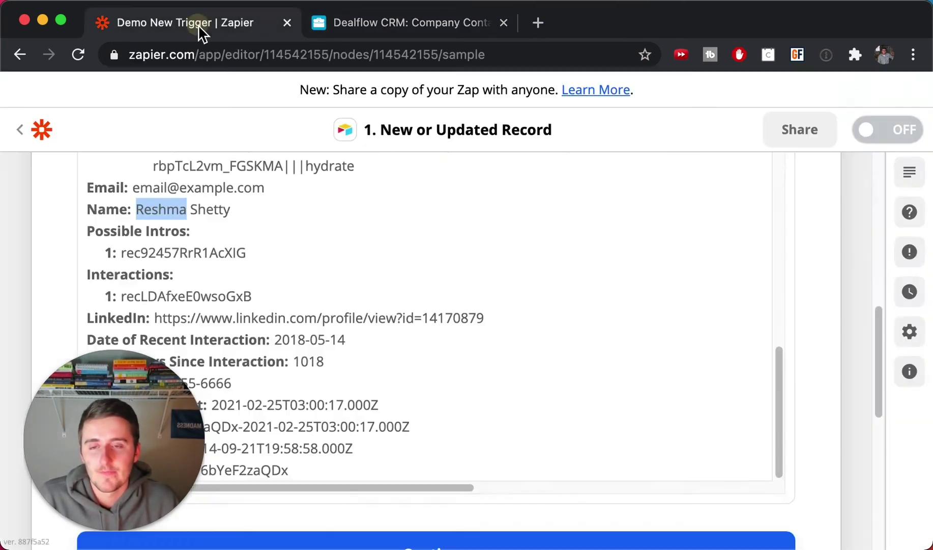
pyautogui.click(733, 537)
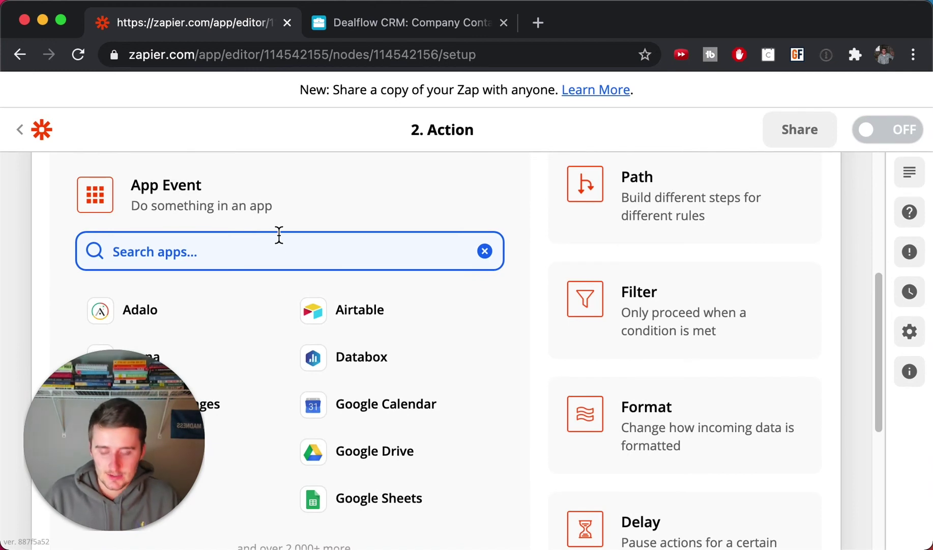
# Search apps for 'mail', choose Mailchimp, and set the action event to Add/Update Subscriber
pyautogui.write('mail')
pyautogui.scroll(-3, 309, 334)
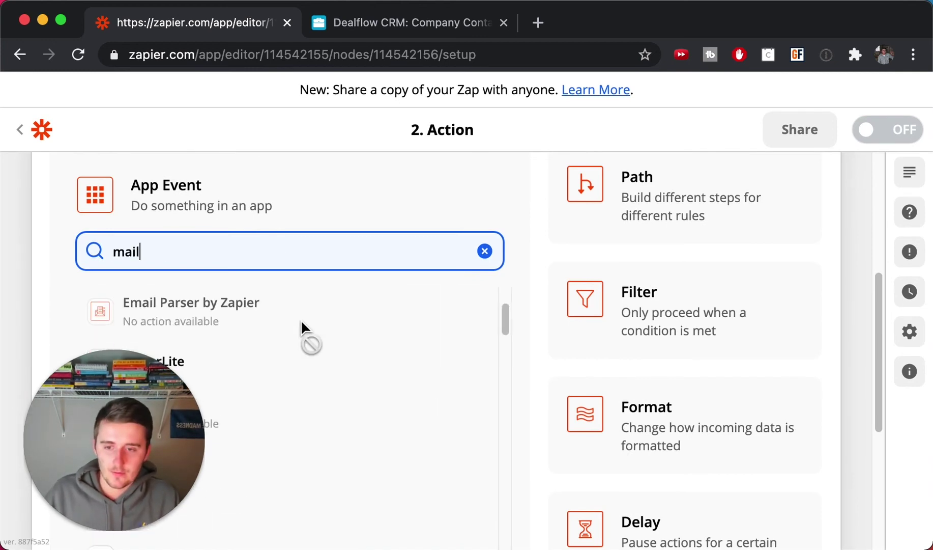
pyautogui.scroll(-4, 537, 337)
pyautogui.scroll(-2, 359, 290)
pyautogui.scroll(-10, 358, 290)
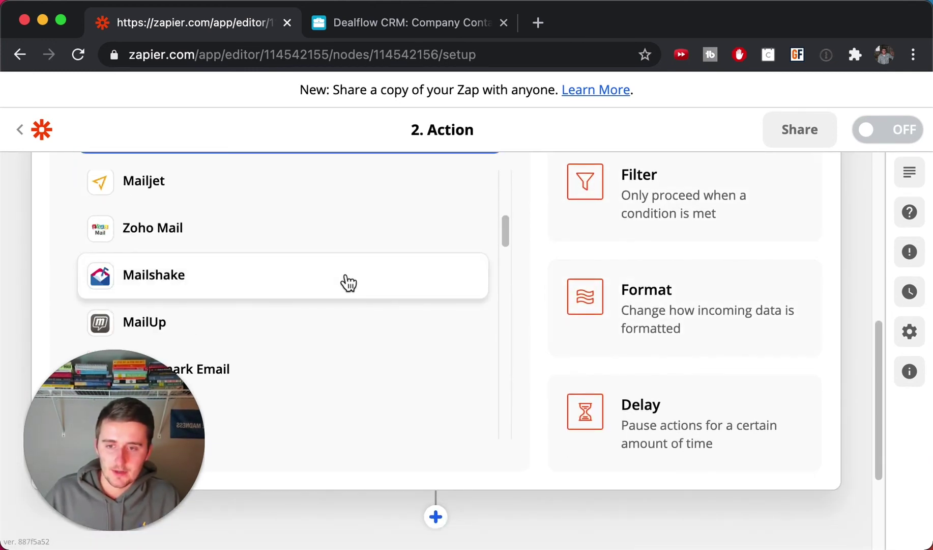
pyautogui.scroll(-2, 346, 278)
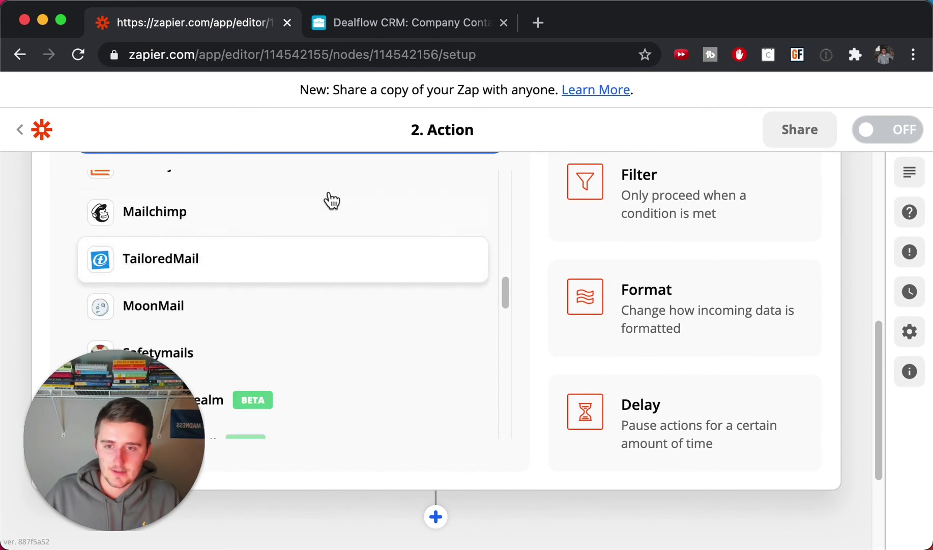
pyautogui.click(317, 215)
pyautogui.click(326, 197)
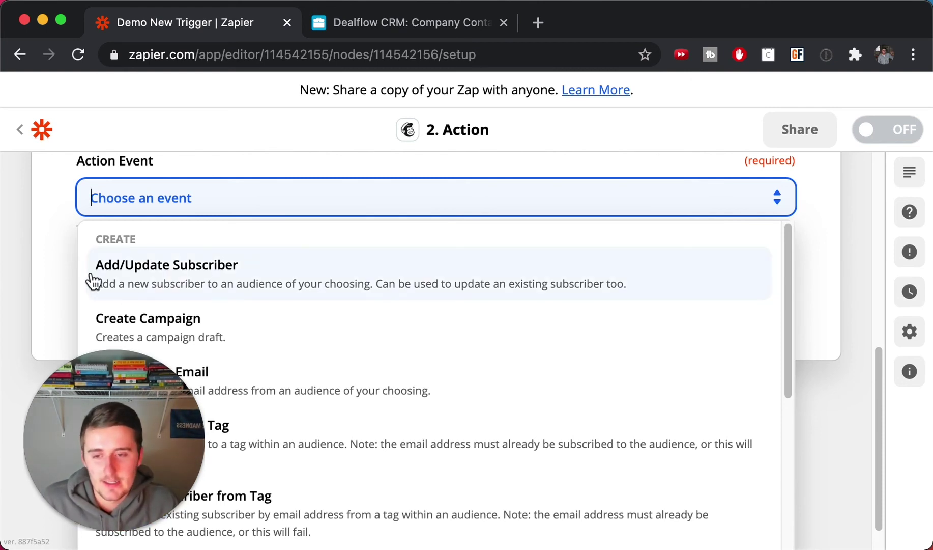
pyautogui.click(133, 273)
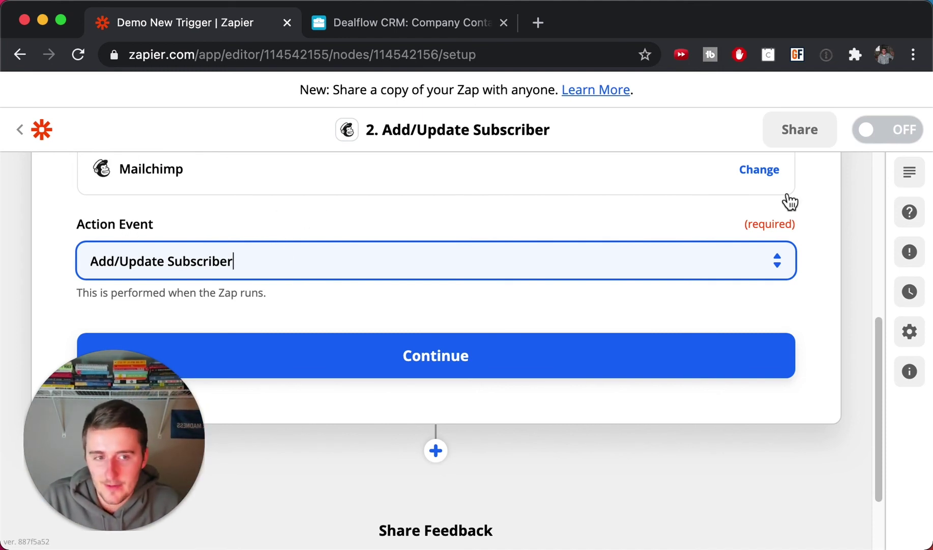
pyautogui.scroll(3, 660, 195)
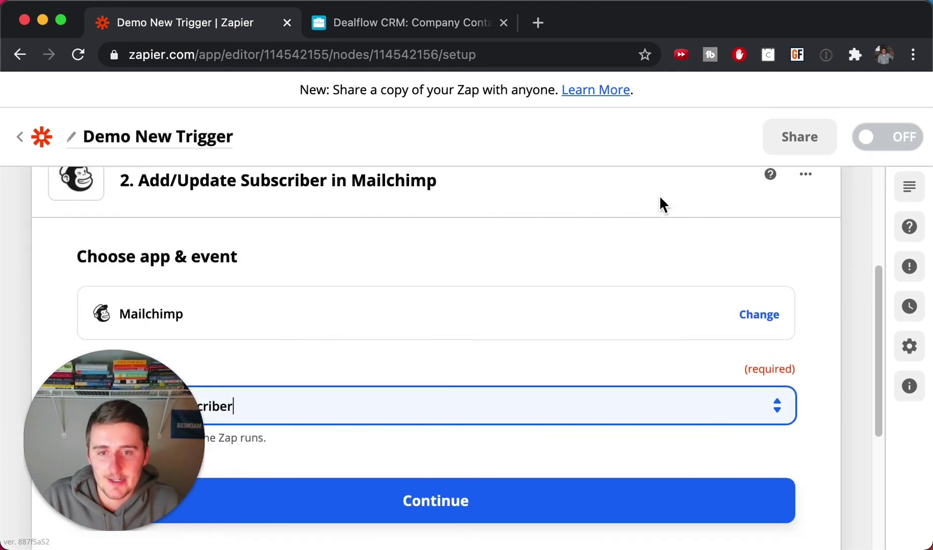
# Change the action app from Mailchimp to ActiveCampaign via an 'act' search, leaving the event unchosen
pyautogui.click(768, 321)
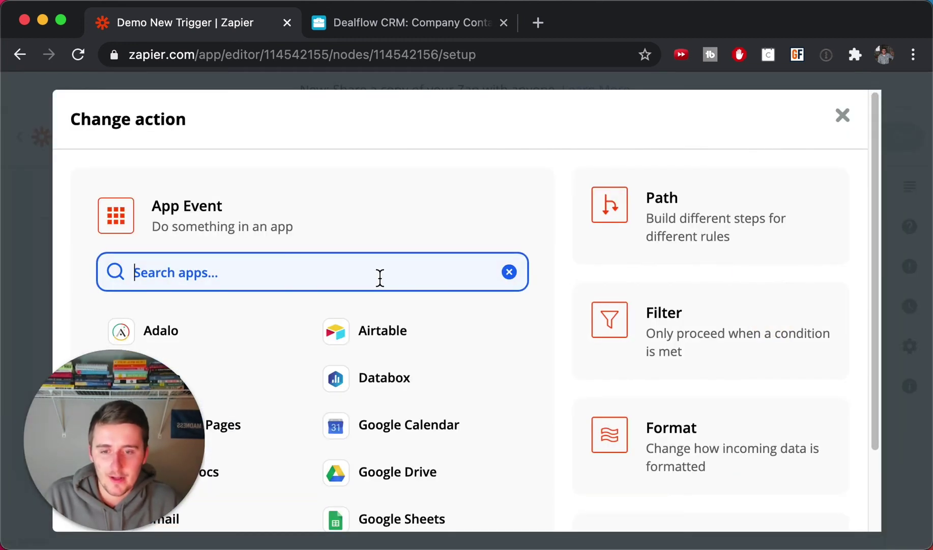
pyautogui.write('act')
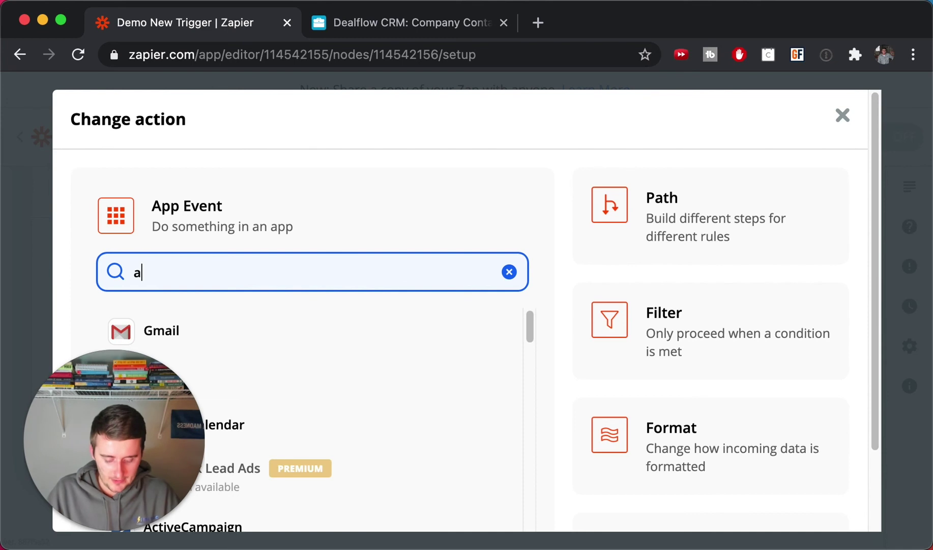
pyautogui.click(350, 348)
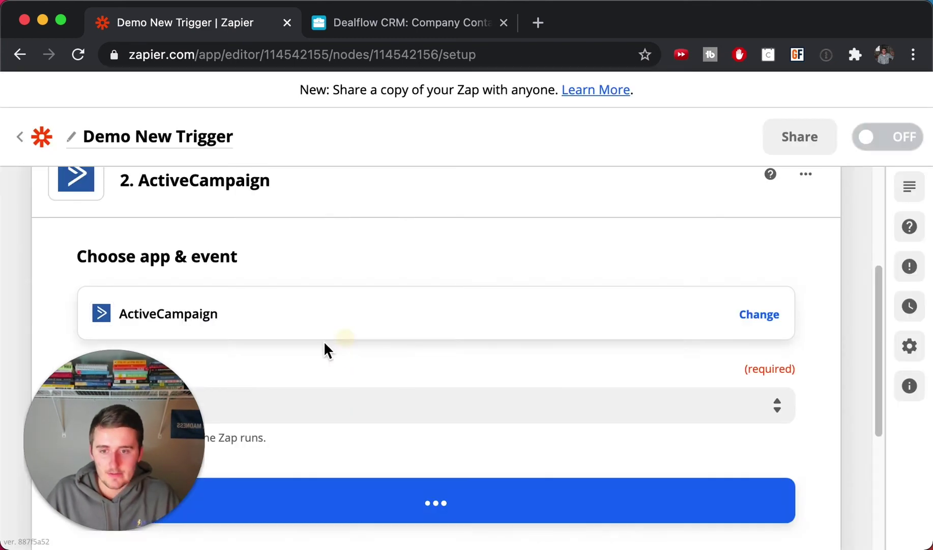
pyautogui.click(238, 305)
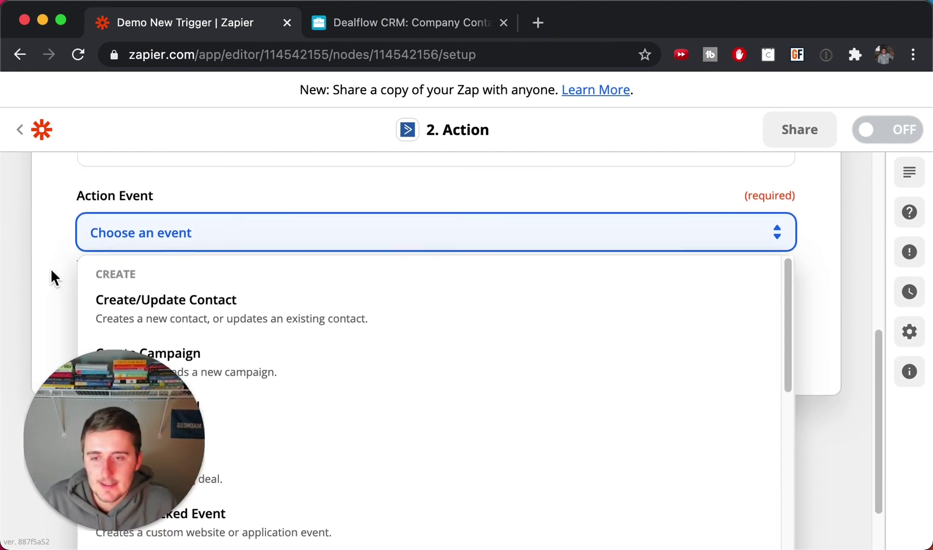
pyautogui.scroll(2, 51, 267)
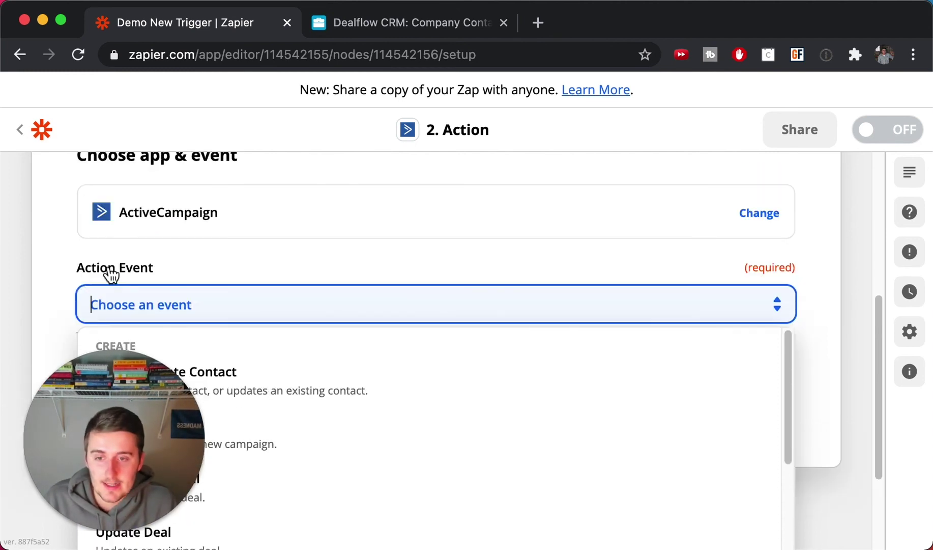
# Change the action app from ActiveCampaign to Keap via a 'keap' search, leaving the event unselected
pyautogui.click(752, 211)
pyautogui.write('keap')
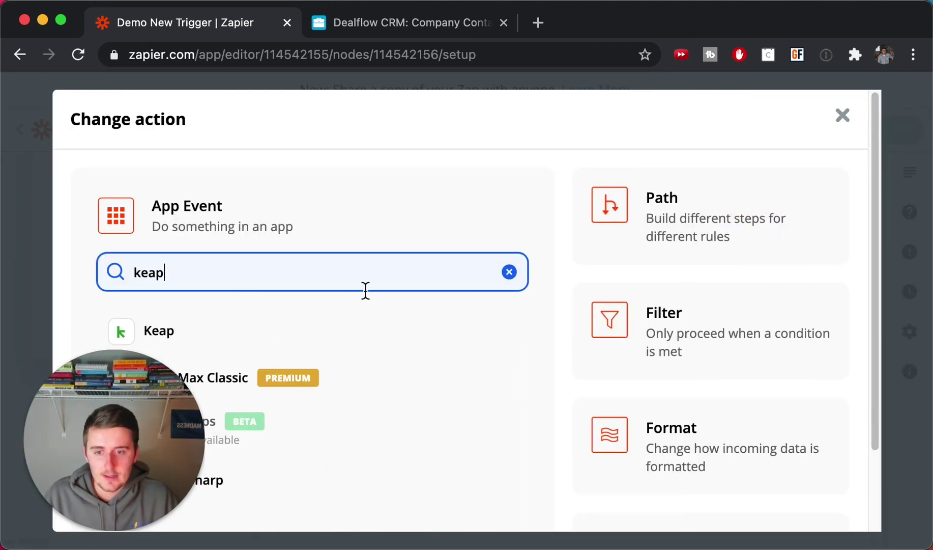
pyautogui.scroll(-2, 364, 291)
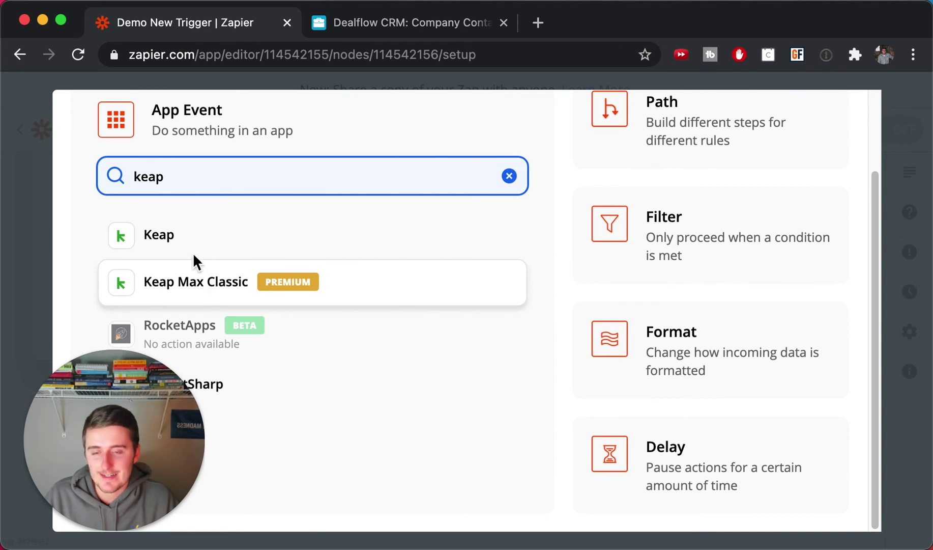
pyautogui.click(203, 237)
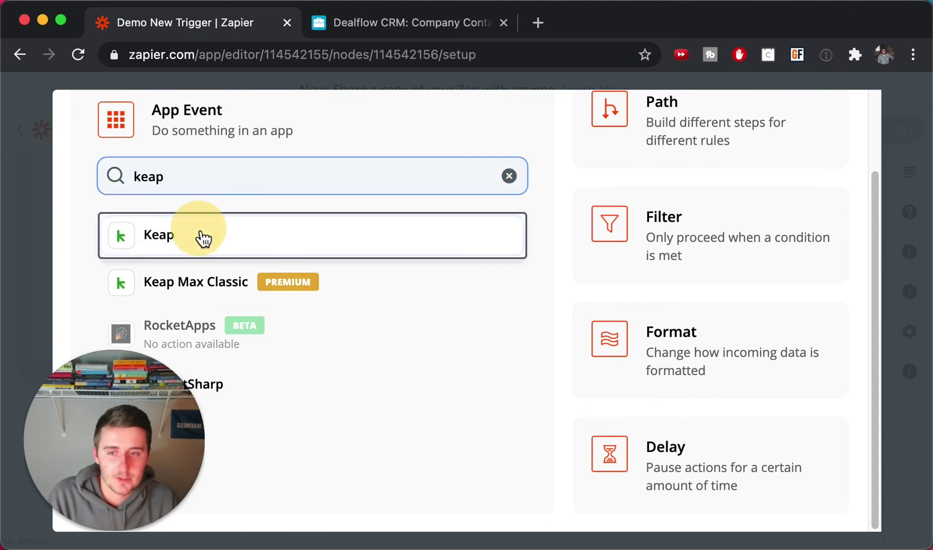
pyautogui.click(218, 312)
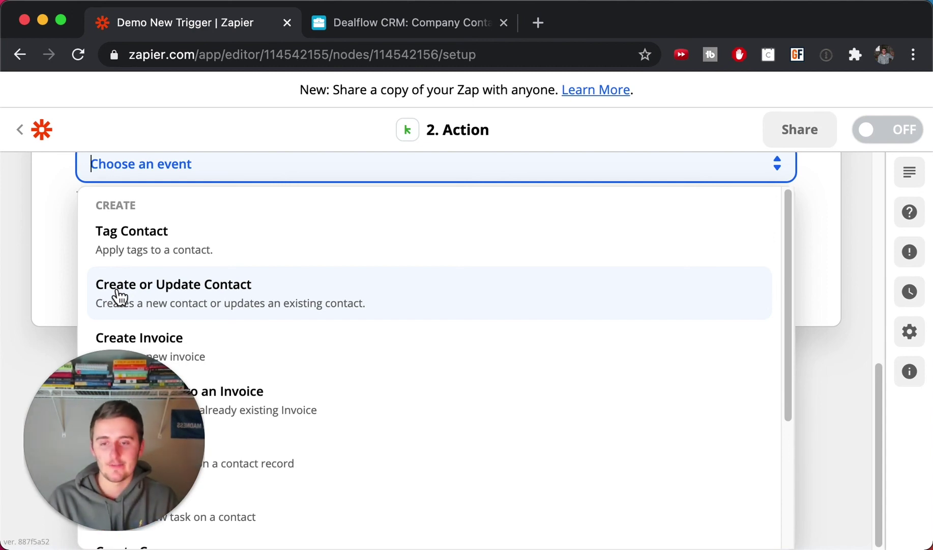
pyautogui.click(0, 297)
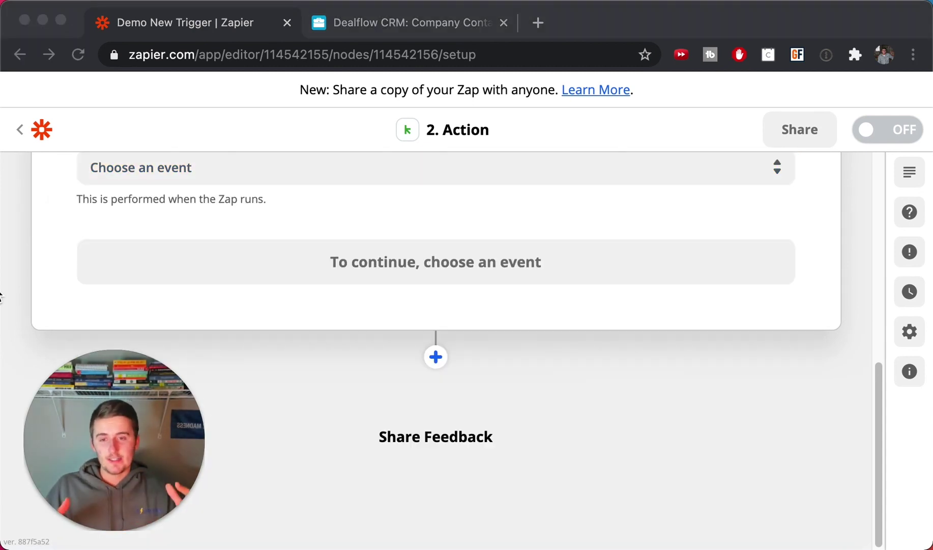